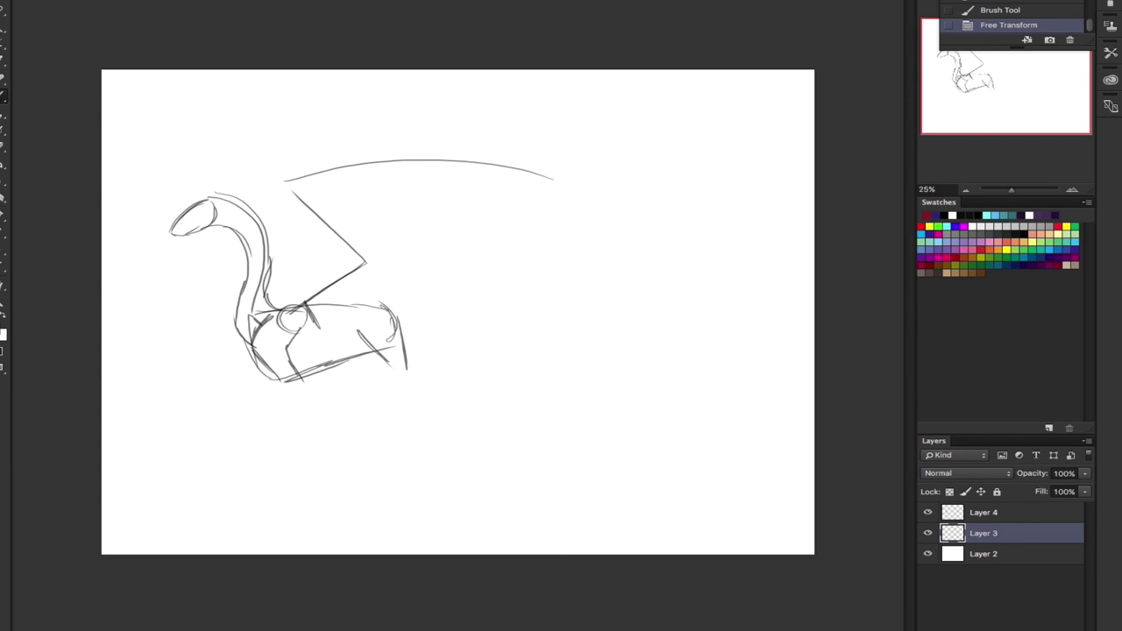
# Draw long red tail lines running right from the dragon's rear, with hooked shapes at the end.
pyautogui.moveTo(386, 355); pyautogui.dragTo(656, 322)
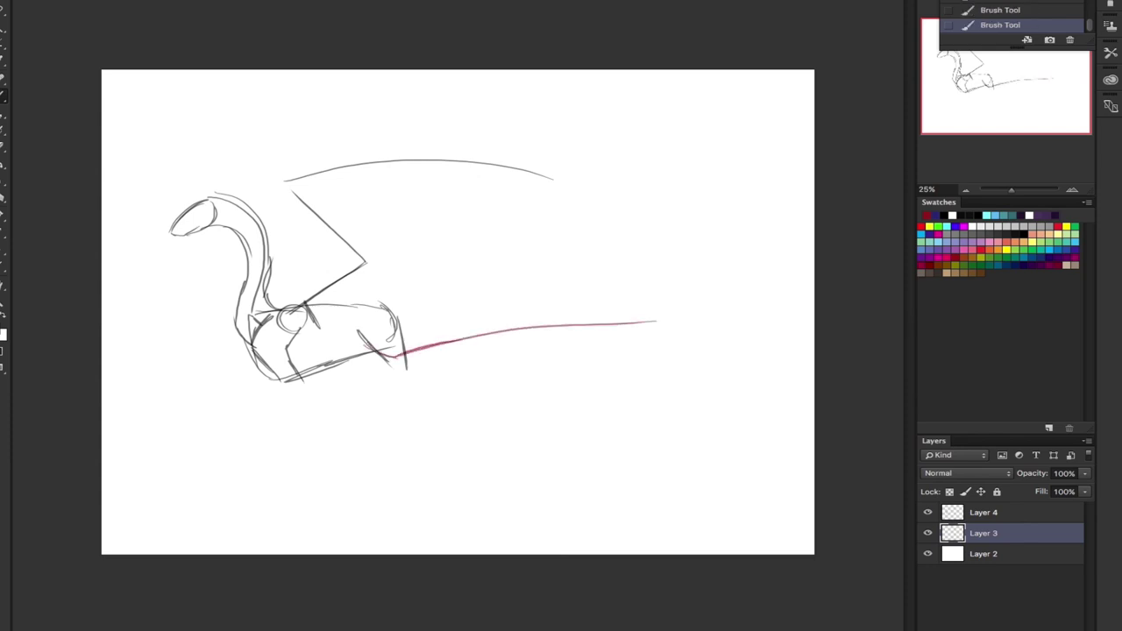
pyautogui.moveTo(357, 307); pyautogui.dragTo(658, 305)
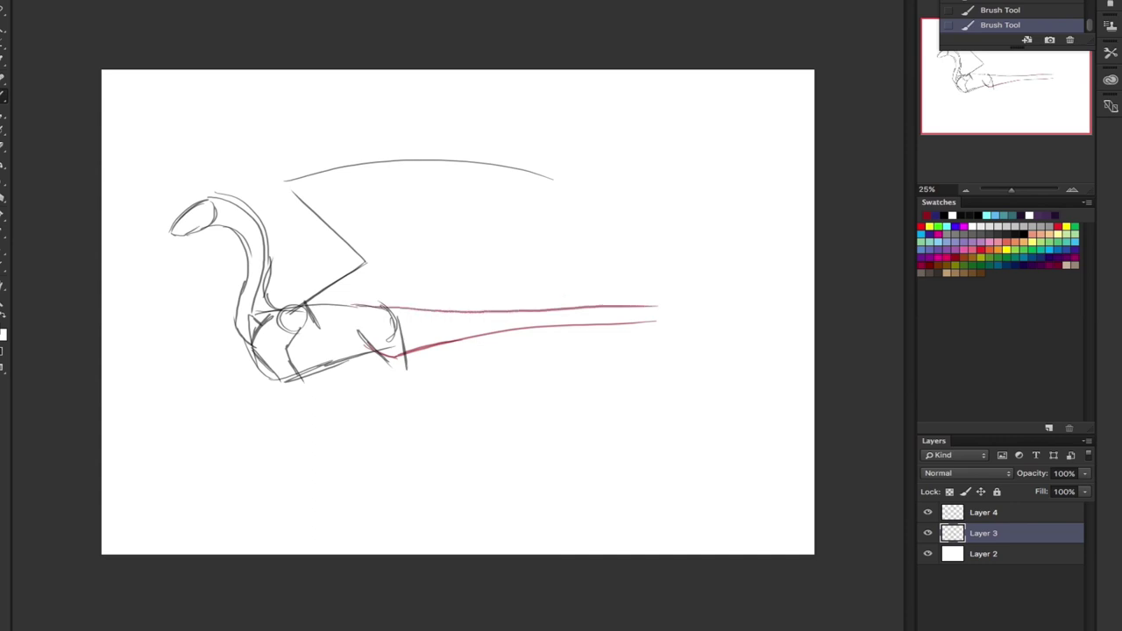
pyautogui.moveTo(389, 308); pyautogui.dragTo(764, 306)
pyautogui.moveTo(407, 353); pyautogui.dragTo(703, 318)
pyautogui.moveTo(453, 350)
pyautogui.mouseDown()
pyautogui.moveTo(757, 312)
pyautogui.moveTo(400, 352)
pyautogui.moveTo(692, 316)
pyautogui.mouseUp()
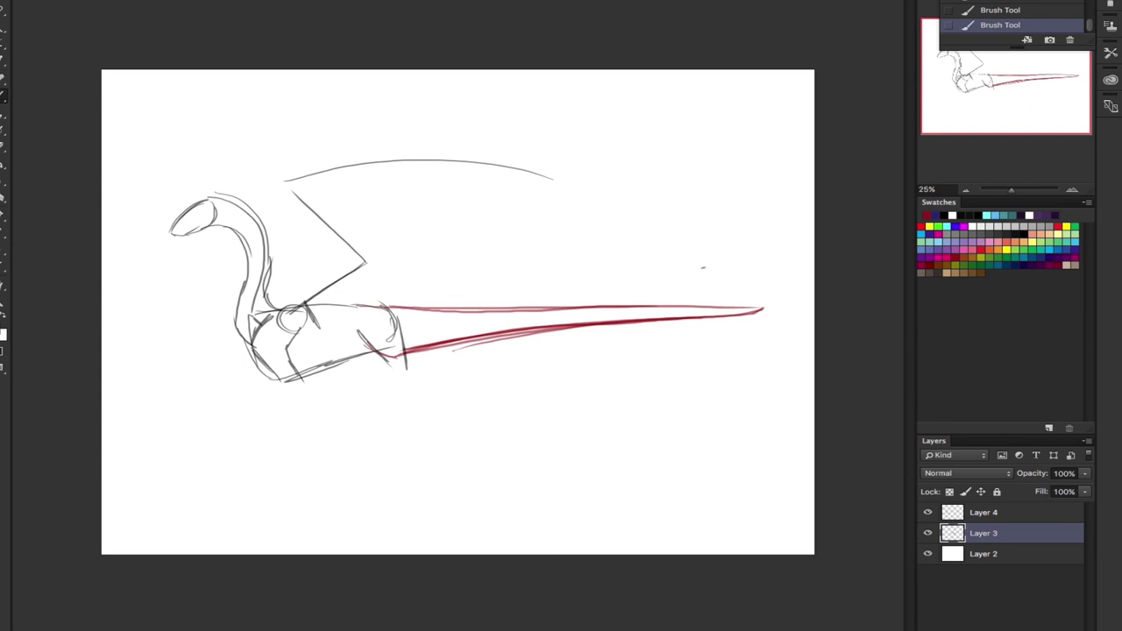
pyautogui.moveTo(703, 267); pyautogui.dragTo(731, 296)
pyautogui.moveTo(716, 287)
pyautogui.mouseDown()
pyautogui.moveTo(724, 298)
pyautogui.moveTo(738, 286)
pyautogui.mouseUp()
pyautogui.moveTo(680, 343)
pyautogui.mouseDown()
pyautogui.moveTo(665, 363)
pyautogui.moveTo(680, 347)
pyautogui.mouseUp()
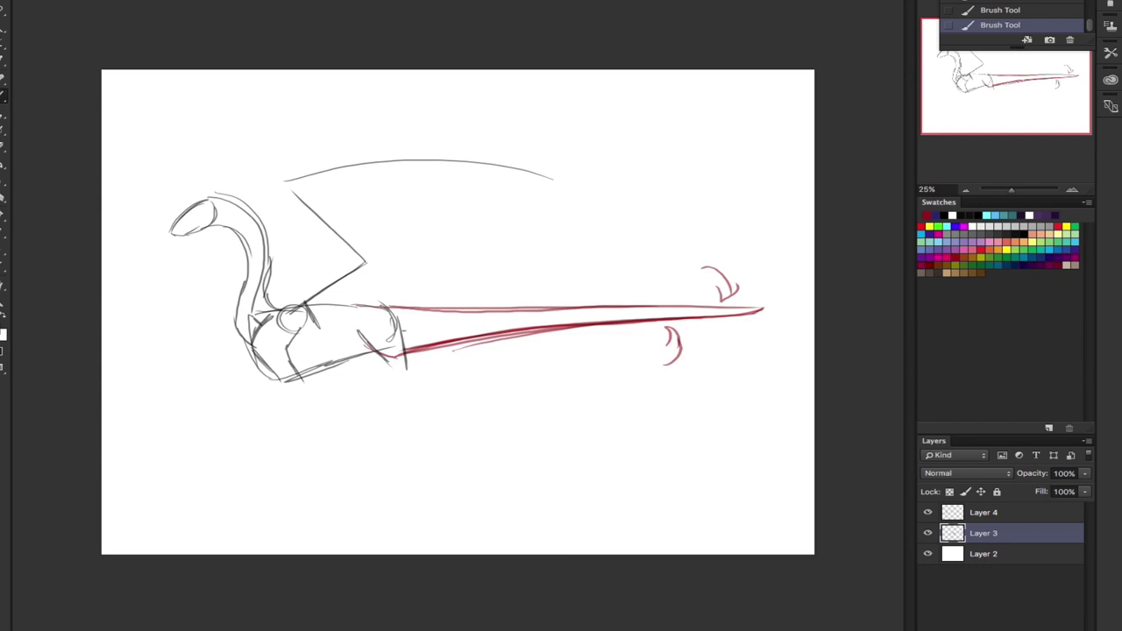
# Sketch a tall hooked spike variant and a wavy S-curve variant below, plus a thin tail stroke.
pyautogui.moveTo(545, 405); pyautogui.dragTo(545, 508)
pyautogui.moveTo(546, 404)
pyautogui.mouseDown()
pyautogui.moveTo(563, 511)
pyautogui.moveTo(561, 496)
pyautogui.mouseUp()
pyautogui.moveTo(570, 443)
pyautogui.mouseDown()
pyautogui.moveTo(602, 435)
pyautogui.moveTo(609, 450)
pyautogui.mouseUp()
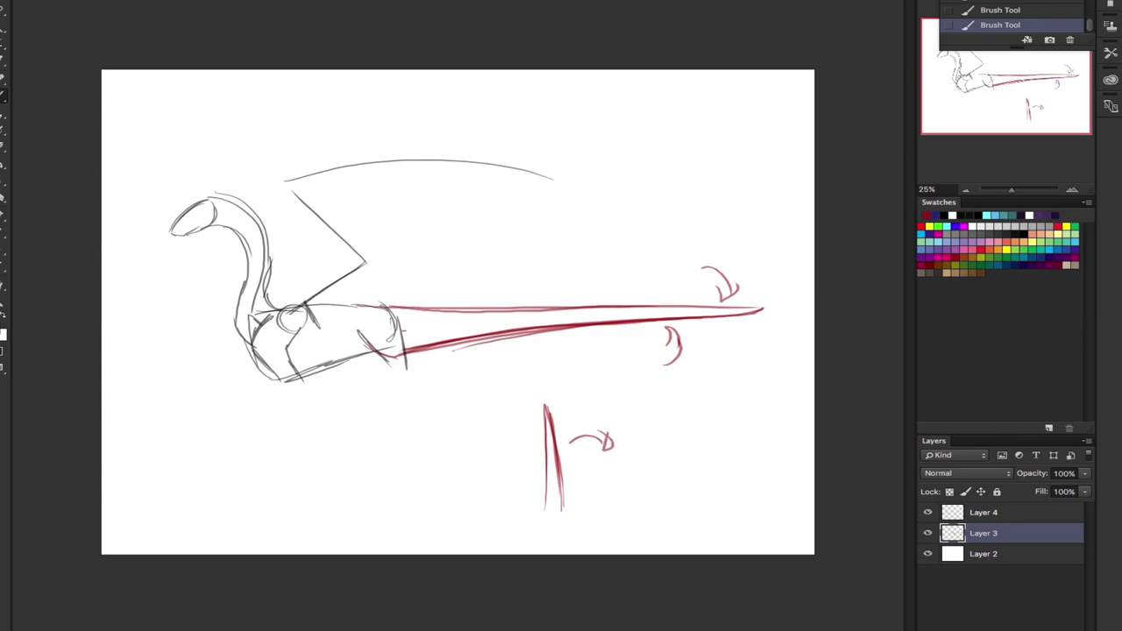
pyautogui.moveTo(532, 493); pyautogui.dragTo(512, 440)
pyautogui.moveTo(499, 437)
pyautogui.mouseDown()
pyautogui.moveTo(514, 433)
pyautogui.moveTo(516, 444)
pyautogui.mouseUp()
pyautogui.moveTo(516, 430); pyautogui.dragTo(509, 440)
pyautogui.moveTo(598, 489)
pyautogui.mouseDown()
pyautogui.moveTo(750, 465)
pyautogui.moveTo(628, 488)
pyautogui.moveTo(749, 477)
pyautogui.moveTo(749, 462)
pyautogui.mouseUp()
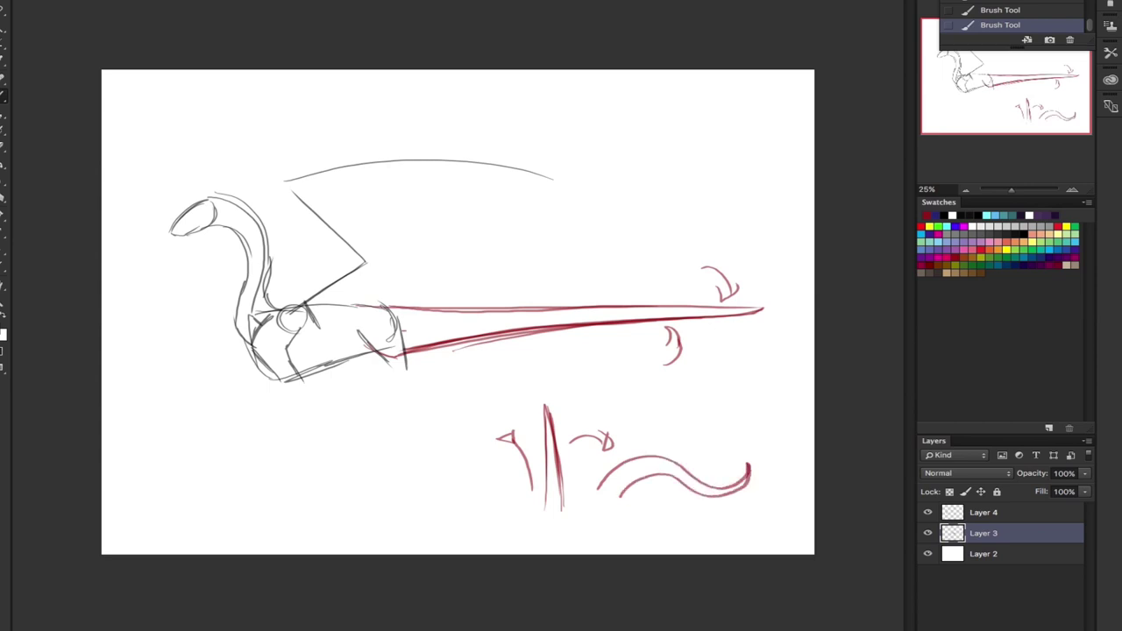
pyautogui.moveTo(403, 338)
pyautogui.mouseDown()
pyautogui.moveTo(466, 318)
pyautogui.moveTo(670, 308)
pyautogui.mouseUp()
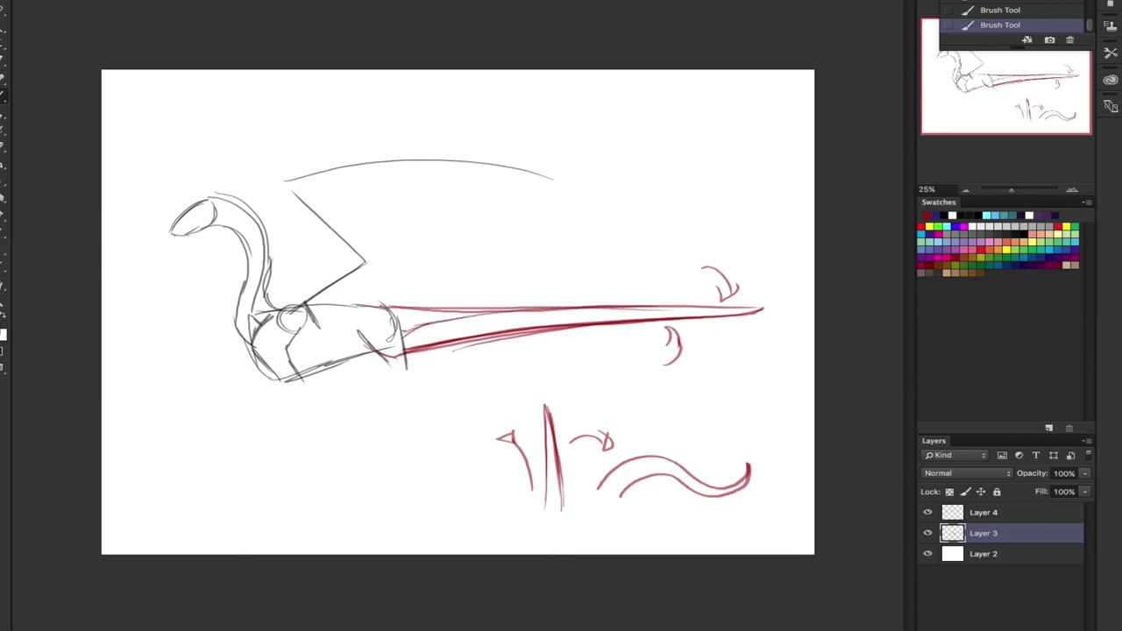
# Draw a sweeping red fin arc over the tail, reaching across to the tail end.
pyautogui.moveTo(405, 343); pyautogui.dragTo(727, 310)
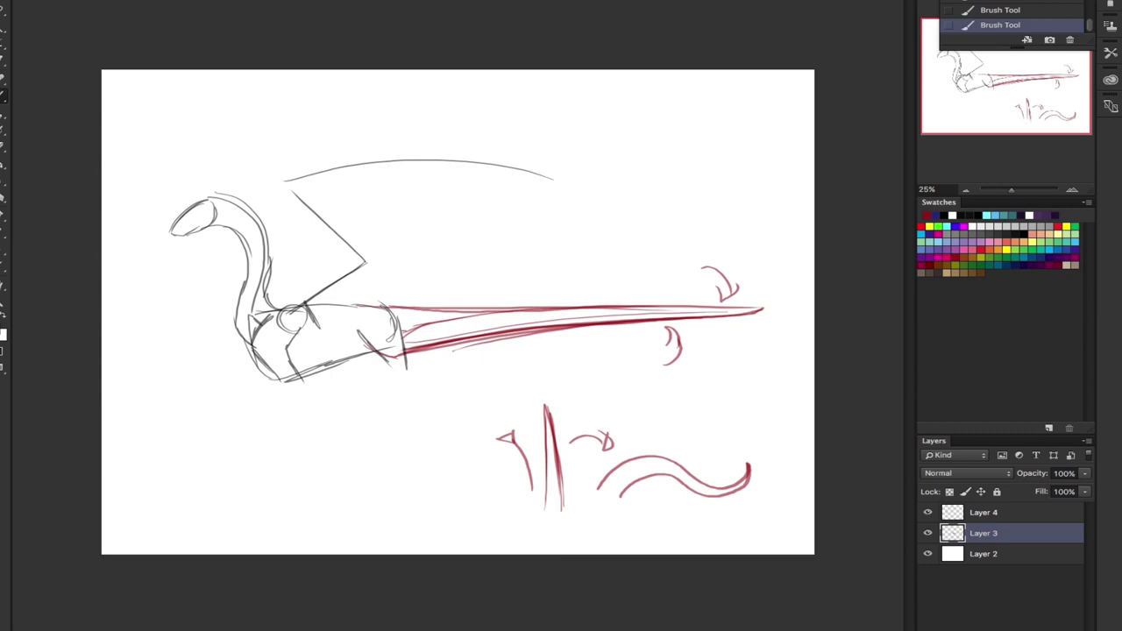
pyautogui.moveTo(517, 312)
pyautogui.mouseDown()
pyautogui.moveTo(511, 263)
pyautogui.moveTo(579, 213)
pyautogui.mouseUp()
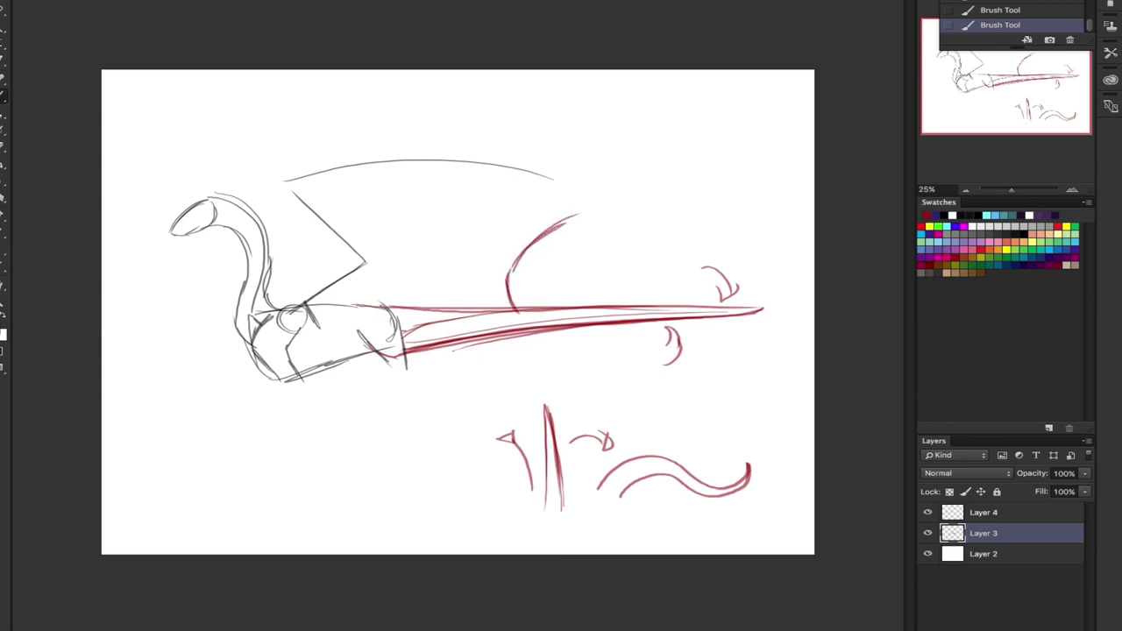
pyautogui.moveTo(296, 170)
pyautogui.mouseDown()
pyautogui.moveTo(688, 203)
pyautogui.moveTo(755, 241)
pyautogui.mouseUp()
pyautogui.moveTo(507, 156); pyautogui.dragTo(754, 237)
pyautogui.moveTo(280, 178)
pyautogui.mouseDown()
pyautogui.moveTo(409, 106)
pyautogui.moveTo(681, 142)
pyautogui.moveTo(778, 230)
pyautogui.mouseUp()
pyautogui.moveTo(714, 208); pyautogui.dragTo(767, 223)
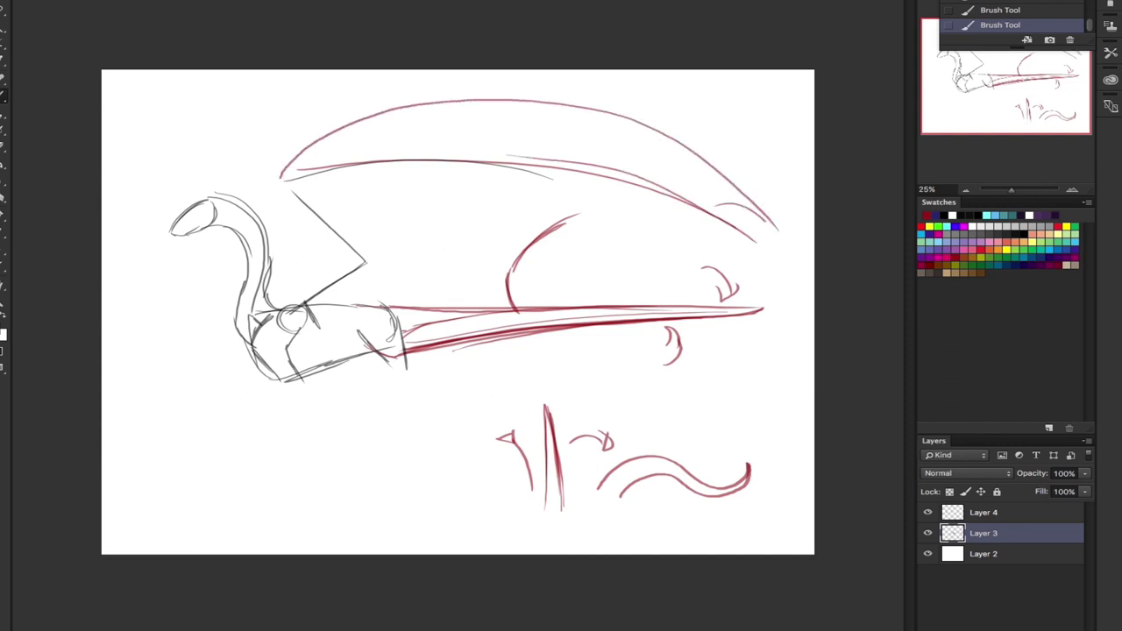
# Handwrite 'Dinosaur' at lower left, then add a small back spike and a line inside the tail tip.
pyautogui.moveTo(156, 471); pyautogui.dragTo(157, 512)
pyautogui.moveTo(149, 471)
pyautogui.mouseDown()
pyautogui.moveTo(186, 493)
pyautogui.moveTo(156, 513)
pyautogui.mouseUp()
pyautogui.moveTo(200, 491)
pyautogui.mouseDown()
pyautogui.moveTo(202, 506)
pyautogui.moveTo(225, 505)
pyautogui.mouseUp()
pyautogui.moveTo(239, 491)
pyautogui.mouseDown()
pyautogui.moveTo(232, 500)
pyautogui.moveTo(244, 493)
pyautogui.moveTo(255, 508)
pyautogui.mouseUp()
pyautogui.moveTo(270, 493); pyautogui.dragTo(319, 505)
pyautogui.moveTo(324, 505); pyautogui.dragTo(339, 489)
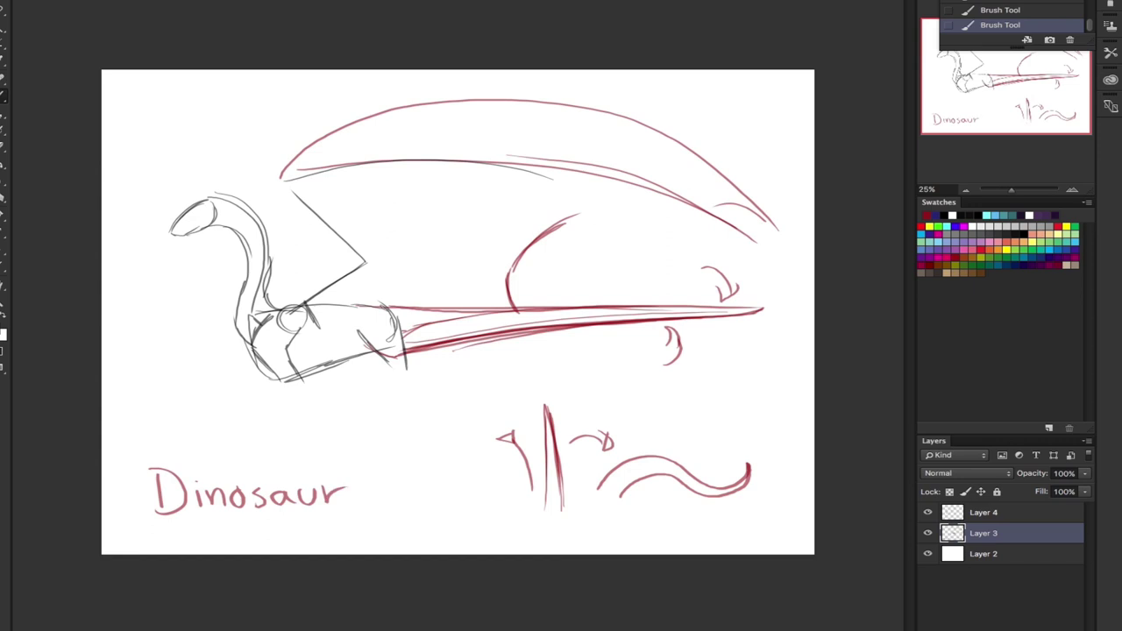
pyautogui.moveTo(545, 308)
pyautogui.mouseDown()
pyautogui.moveTo(622, 285)
pyautogui.moveTo(738, 321)
pyautogui.moveTo(794, 294)
pyautogui.moveTo(710, 307)
pyautogui.mouseUp()
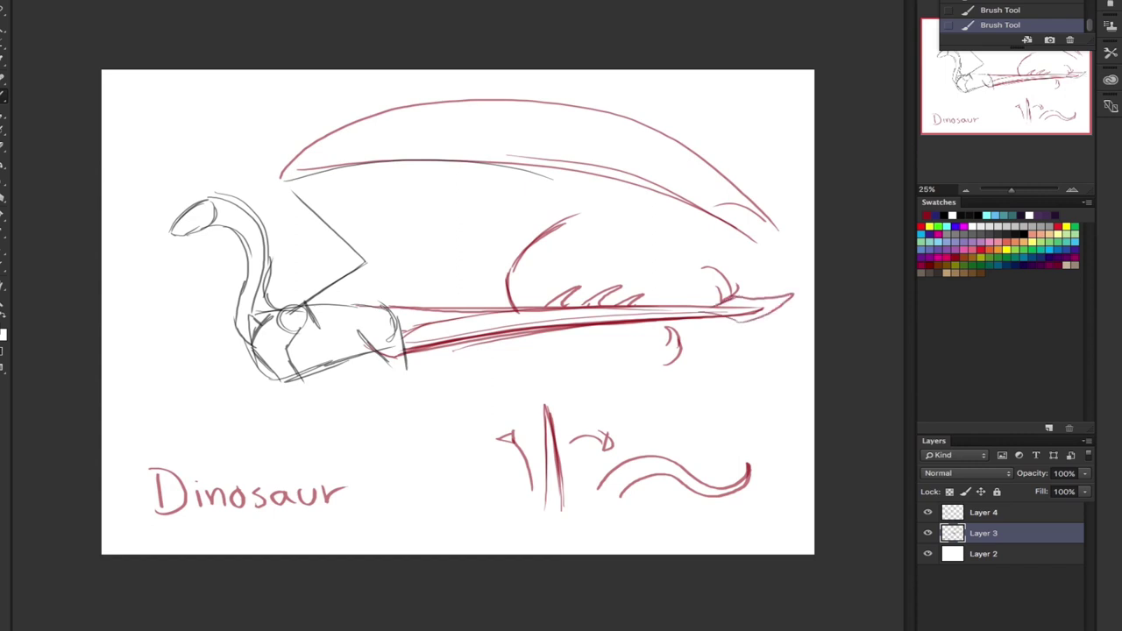
pyautogui.moveTo(785, 295); pyautogui.dragTo(738, 300)
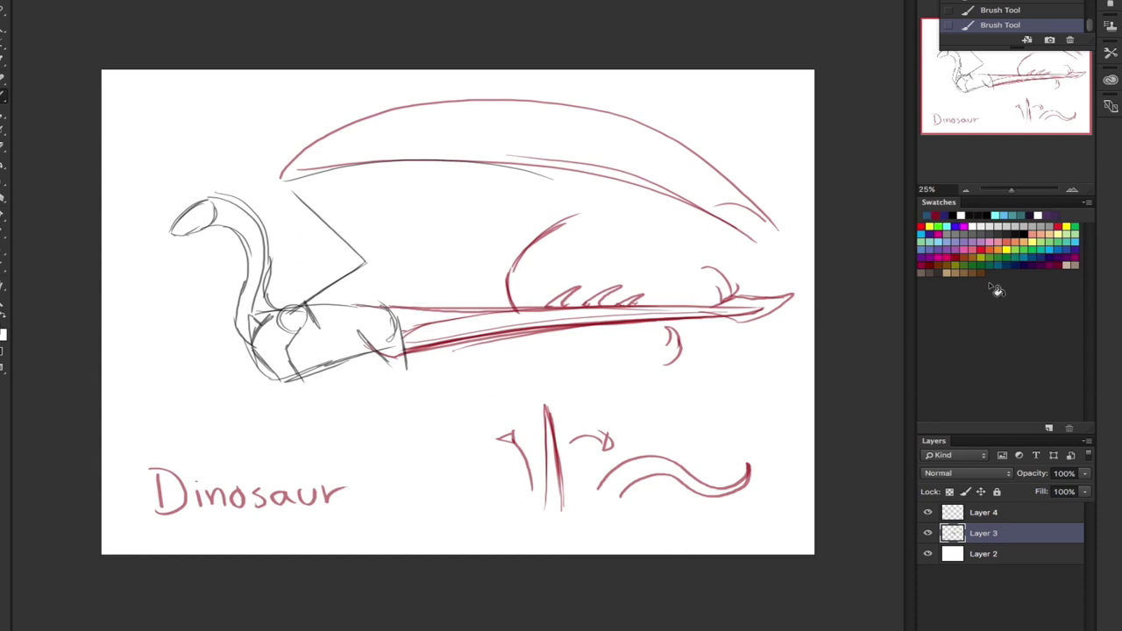
# Fill and outline the arrowhead tip in blue-grey, then brush dark red rib hatches along the tail.
pyautogui.moveTo(720, 301)
pyautogui.mouseDown()
pyautogui.moveTo(787, 301)
pyautogui.moveTo(728, 321)
pyautogui.moveTo(791, 299)
pyautogui.mouseUp()
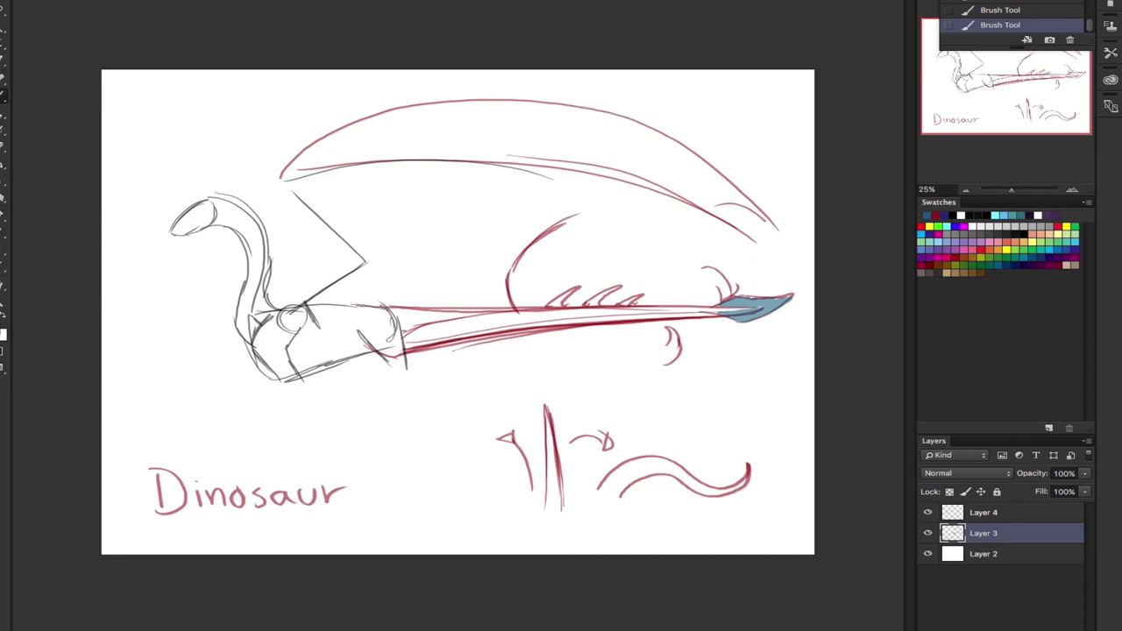
pyautogui.moveTo(744, 297); pyautogui.dragTo(788, 296)
pyautogui.click(971, 255)
pyautogui.moveTo(547, 313)
pyautogui.mouseDown()
pyautogui.moveTo(538, 337)
pyautogui.moveTo(599, 331)
pyautogui.mouseUp()
pyautogui.moveTo(628, 314)
pyautogui.mouseDown()
pyautogui.moveTo(621, 329)
pyautogui.moveTo(691, 322)
pyautogui.mouseUp()
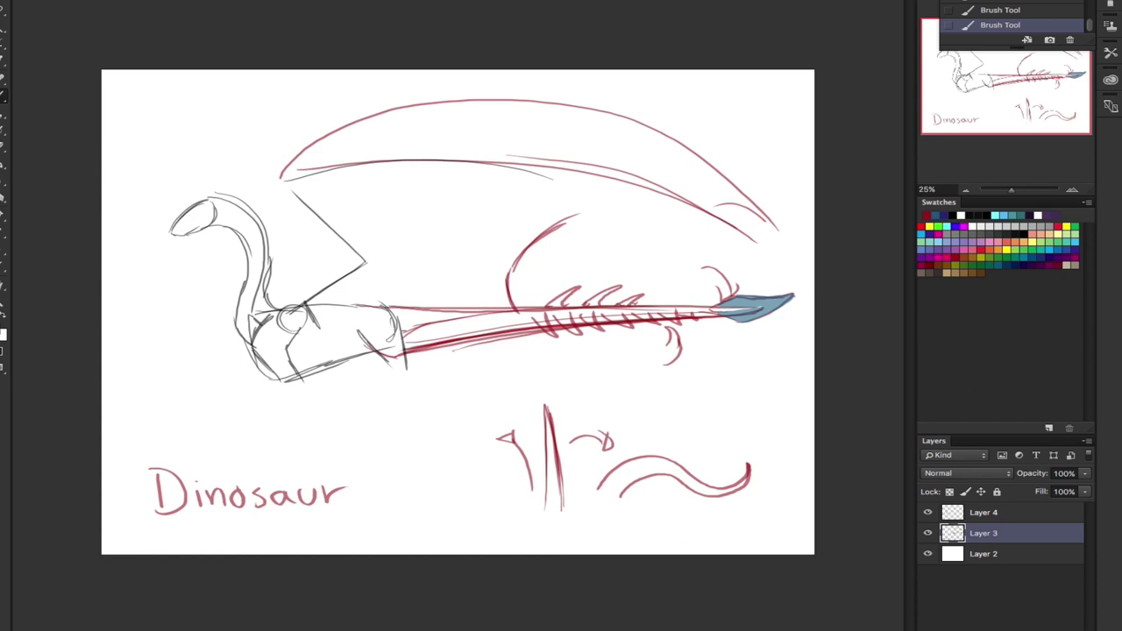
# Hide Layer 3's tail and, on a new layer, draw a tail curling into a spiral.
pyautogui.click(927, 533)
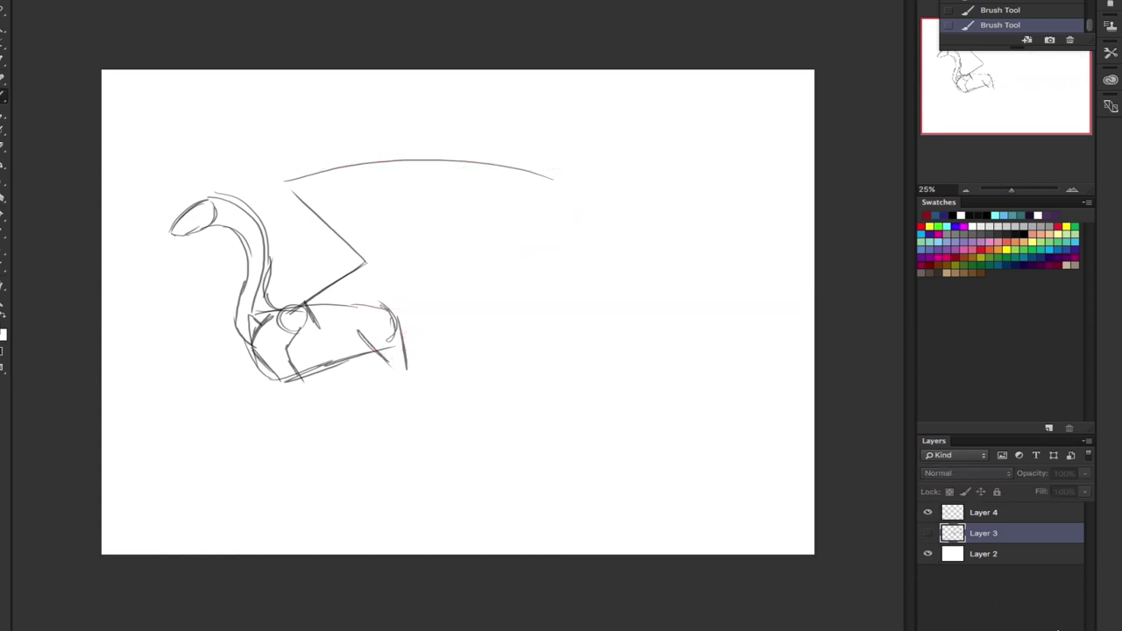
pyautogui.hotkey('ctrl', 'shift', 'alt', 'n')
pyautogui.moveTo(383, 307)
pyautogui.mouseDown()
pyautogui.moveTo(511, 340)
pyautogui.moveTo(646, 166)
pyautogui.moveTo(683, 321)
pyautogui.moveTo(571, 352)
pyautogui.moveTo(549, 418)
pyautogui.mouseUp()
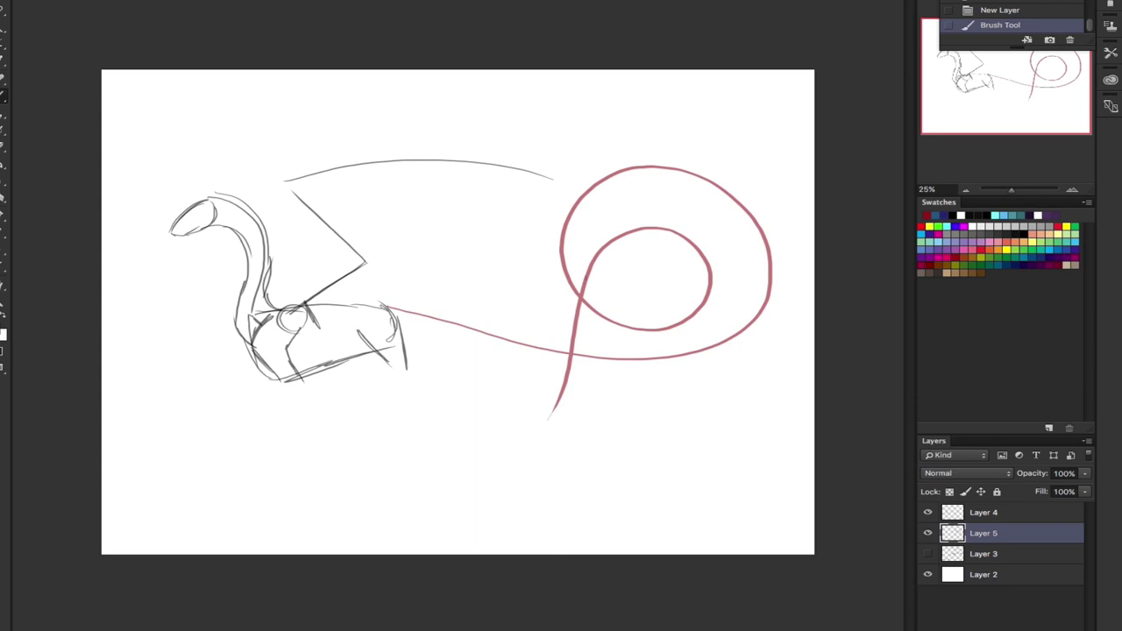
# Add a blade-shaped fin, a ground line, the tail's lower edge, and hatching by the curl.
pyautogui.moveTo(586, 277)
pyautogui.mouseDown()
pyautogui.moveTo(533, 306)
pyautogui.moveTo(549, 487)
pyautogui.moveTo(592, 378)
pyautogui.moveTo(586, 292)
pyautogui.mouseUp()
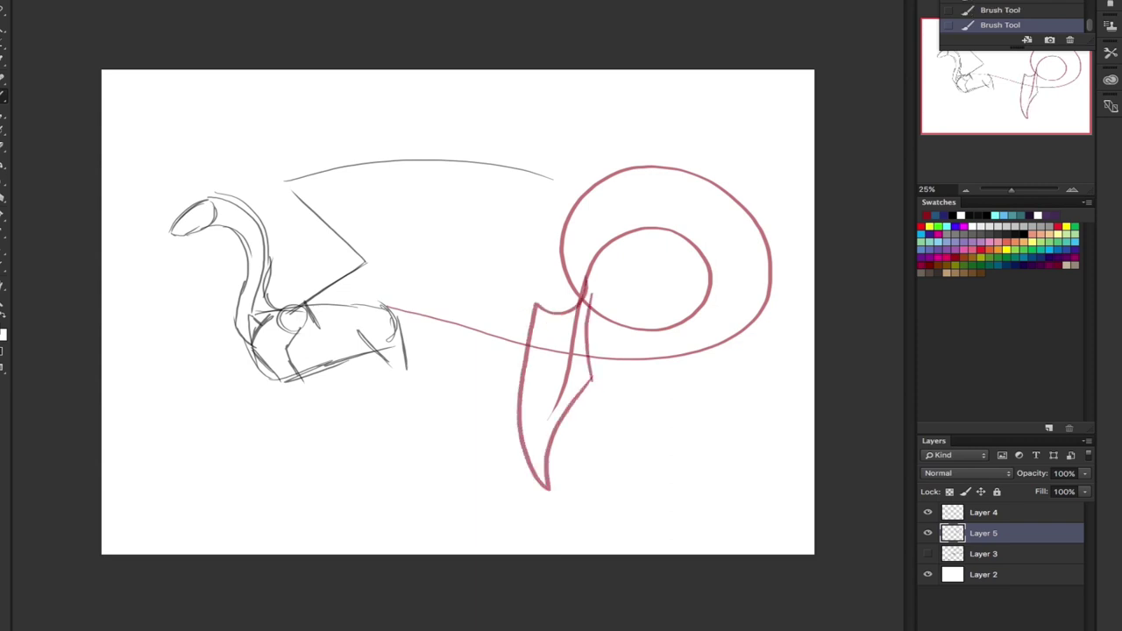
pyautogui.moveTo(508, 481); pyautogui.dragTo(759, 494)
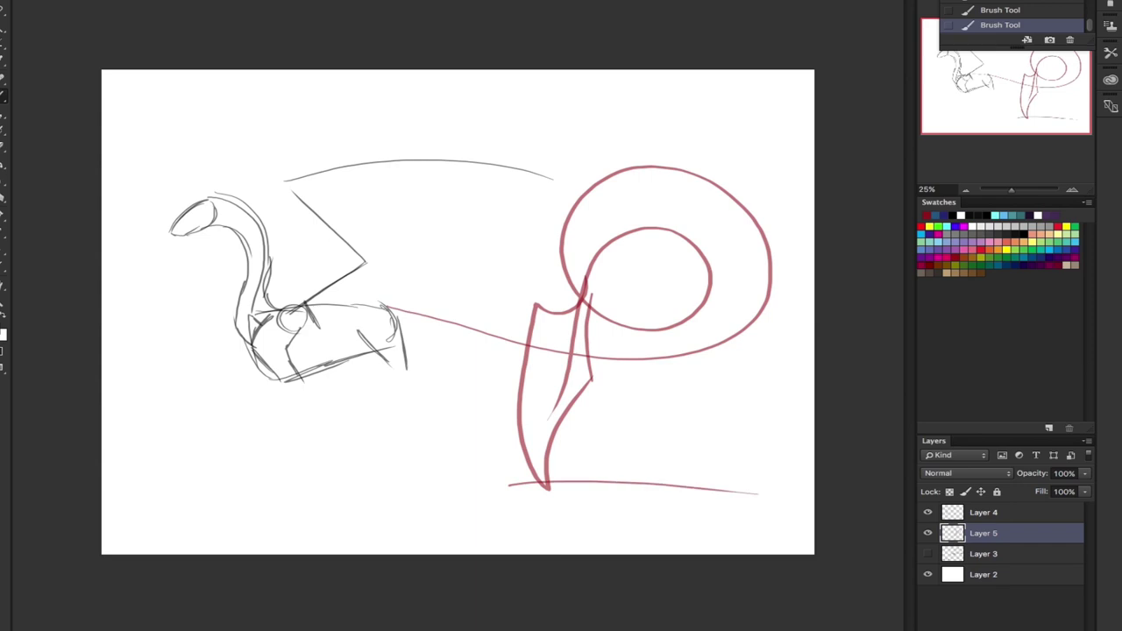
pyautogui.moveTo(403, 344)
pyautogui.mouseDown()
pyautogui.moveTo(642, 380)
pyautogui.moveTo(706, 163)
pyautogui.moveTo(583, 293)
pyautogui.moveTo(607, 254)
pyautogui.moveTo(602, 300)
pyautogui.mouseUp()
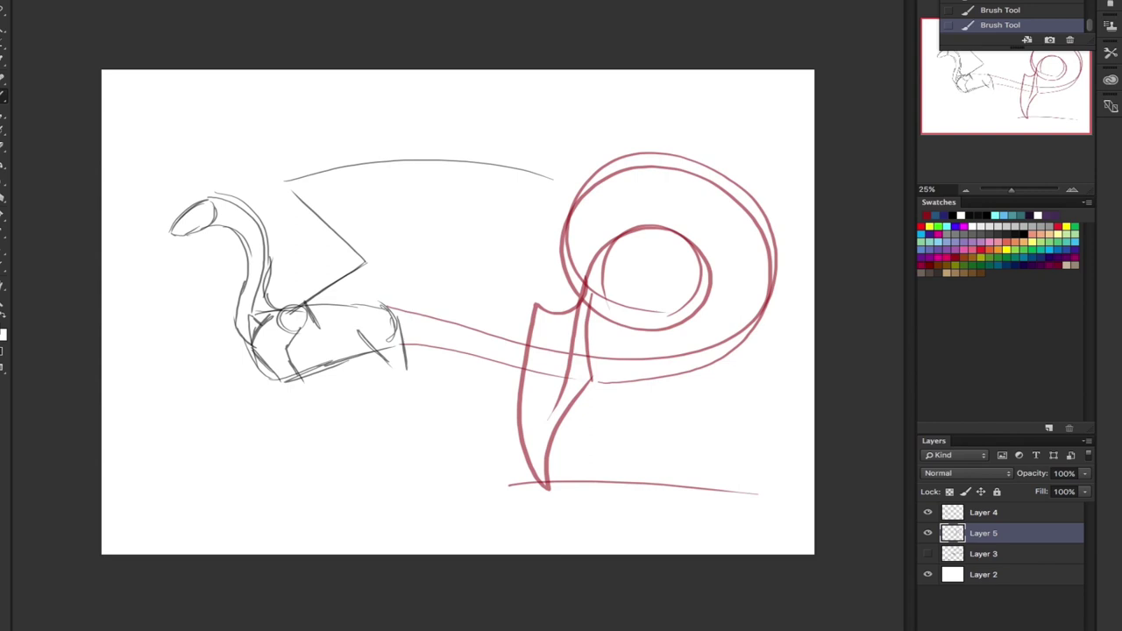
pyautogui.moveTo(612, 246)
pyautogui.mouseDown()
pyautogui.moveTo(523, 421)
pyautogui.moveTo(538, 447)
pyautogui.moveTo(553, 324)
pyautogui.moveTo(570, 377)
pyautogui.moveTo(596, 294)
pyautogui.mouseUp()
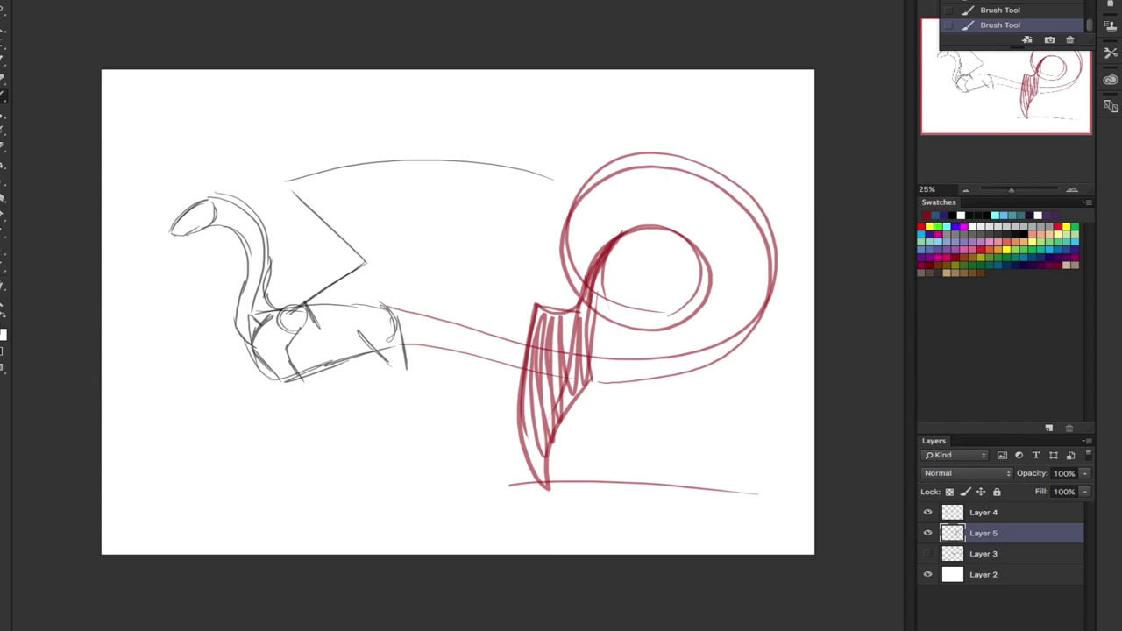
# Sketch a curved feathered tip at right and a spiral variant below, then erase the feather tip.
pyautogui.moveTo(732, 385)
pyautogui.mouseDown()
pyautogui.moveTo(693, 431)
pyautogui.moveTo(707, 412)
pyautogui.moveTo(753, 413)
pyautogui.moveTo(728, 406)
pyautogui.moveTo(689, 426)
pyautogui.moveTo(691, 415)
pyautogui.mouseUp()
pyautogui.moveTo(724, 388); pyautogui.dragTo(764, 380)
pyautogui.moveTo(757, 394); pyautogui.dragTo(794, 376)
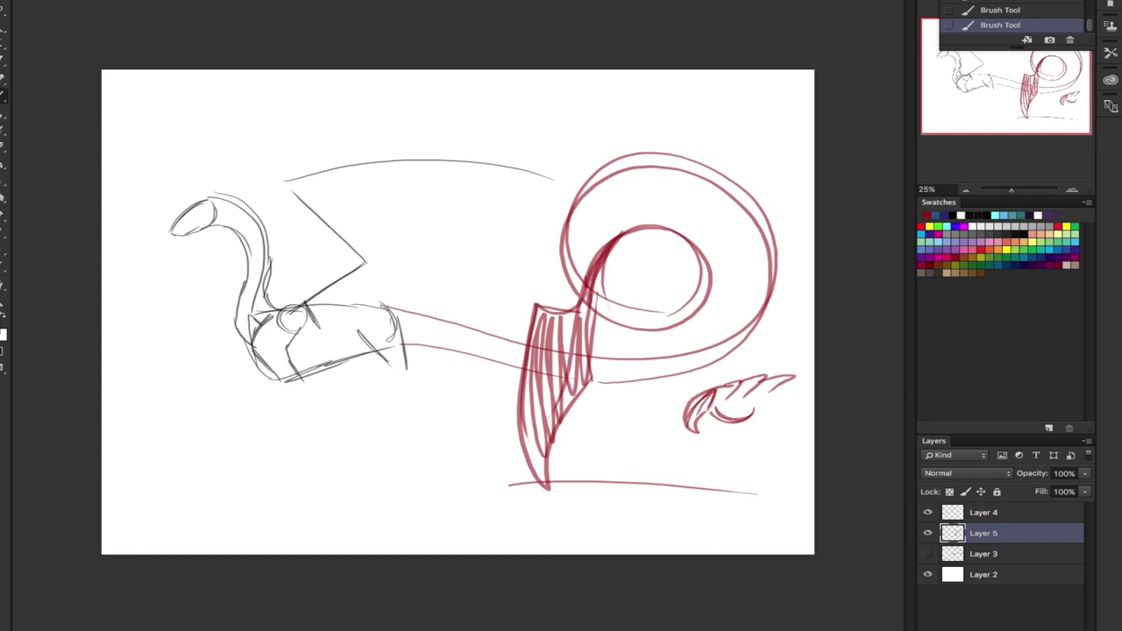
pyautogui.moveTo(710, 411); pyautogui.dragTo(699, 428)
pyautogui.moveTo(299, 481)
pyautogui.mouseDown()
pyautogui.moveTo(379, 484)
pyautogui.moveTo(337, 438)
pyautogui.moveTo(375, 423)
pyautogui.moveTo(353, 409)
pyautogui.moveTo(346, 471)
pyautogui.mouseUp()
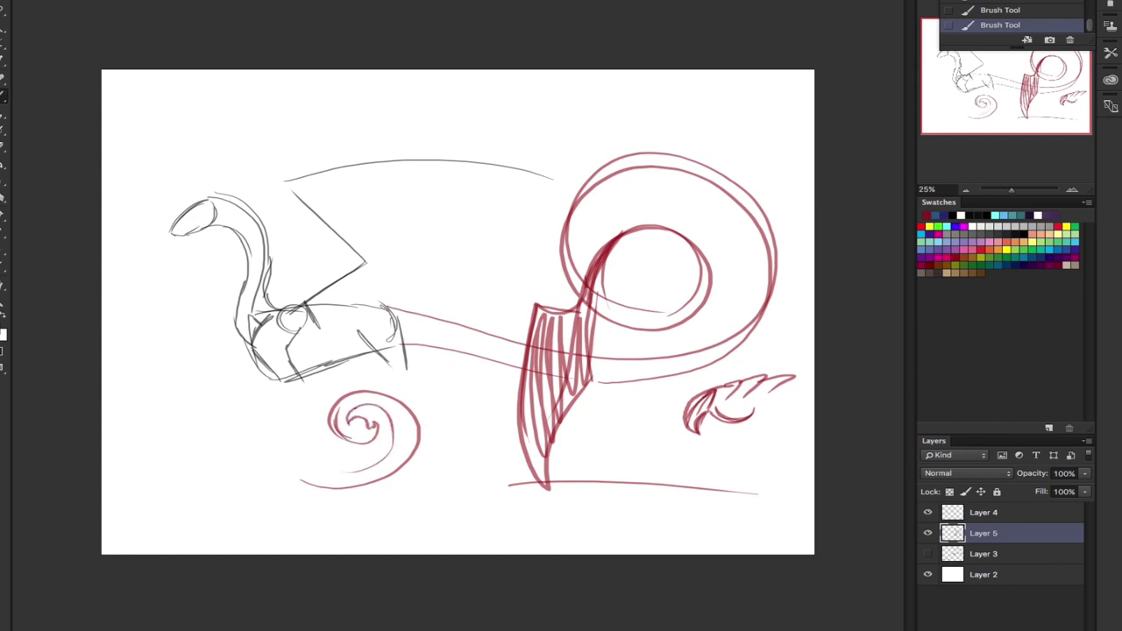
pyautogui.press('e')
pyautogui.moveTo(772, 386)
pyautogui.mouseDown()
pyautogui.moveTo(676, 430)
pyautogui.moveTo(719, 430)
pyautogui.moveTo(759, 404)
pyautogui.moveTo(683, 433)
pyautogui.moveTo(686, 406)
pyautogui.moveTo(679, 413)
pyautogui.mouseUp()
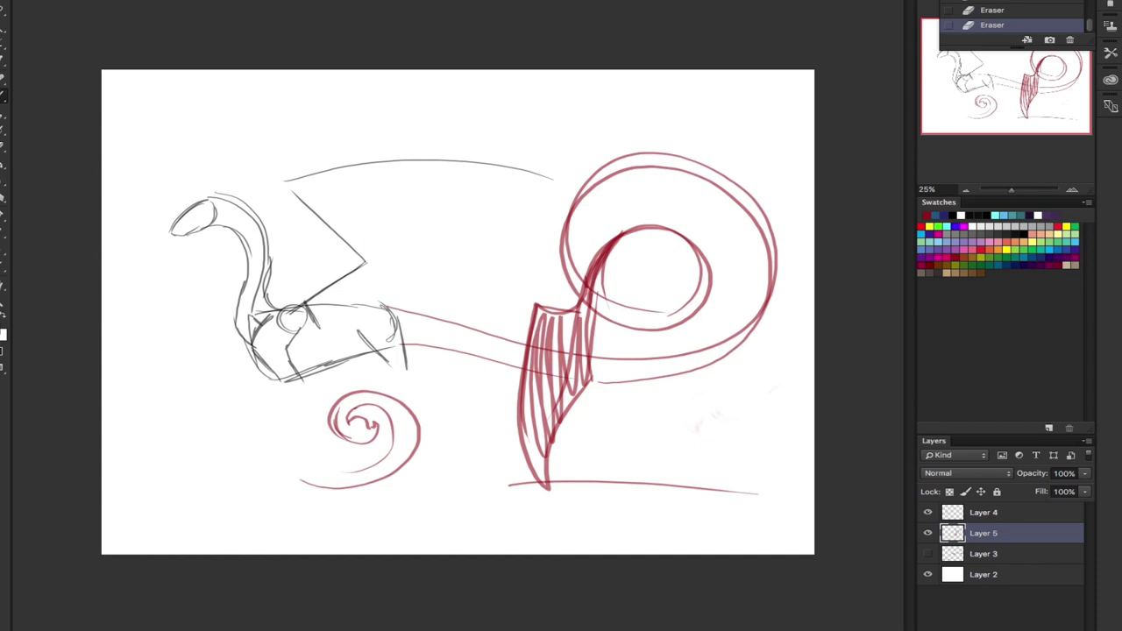
# Draw a hatched fin shape at lower right, then hide Layer 5.
pyautogui.moveTo(570, 447)
pyautogui.mouseDown()
pyautogui.moveTo(741, 410)
pyautogui.moveTo(804, 429)
pyautogui.moveTo(703, 430)
pyautogui.moveTo(695, 408)
pyautogui.moveTo(717, 396)
pyautogui.moveTo(781, 421)
pyautogui.moveTo(673, 434)
pyautogui.moveTo(713, 419)
pyautogui.mouseUp()
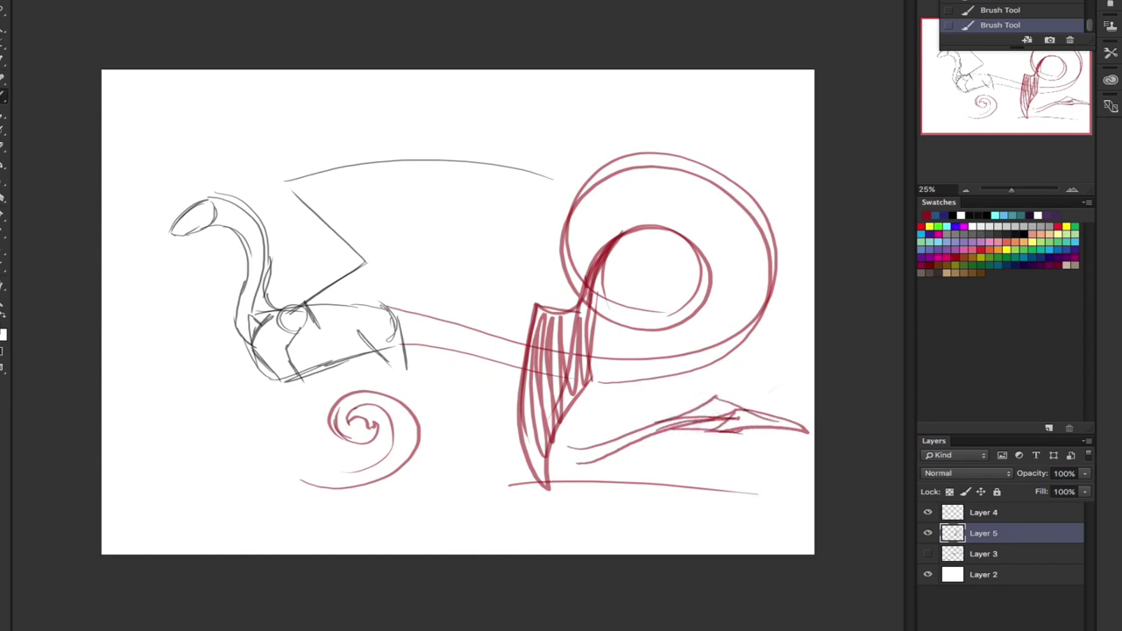
pyautogui.moveTo(638, 440)
pyautogui.mouseDown()
pyautogui.moveTo(707, 419)
pyautogui.moveTo(684, 419)
pyautogui.moveTo(742, 418)
pyautogui.mouseUp()
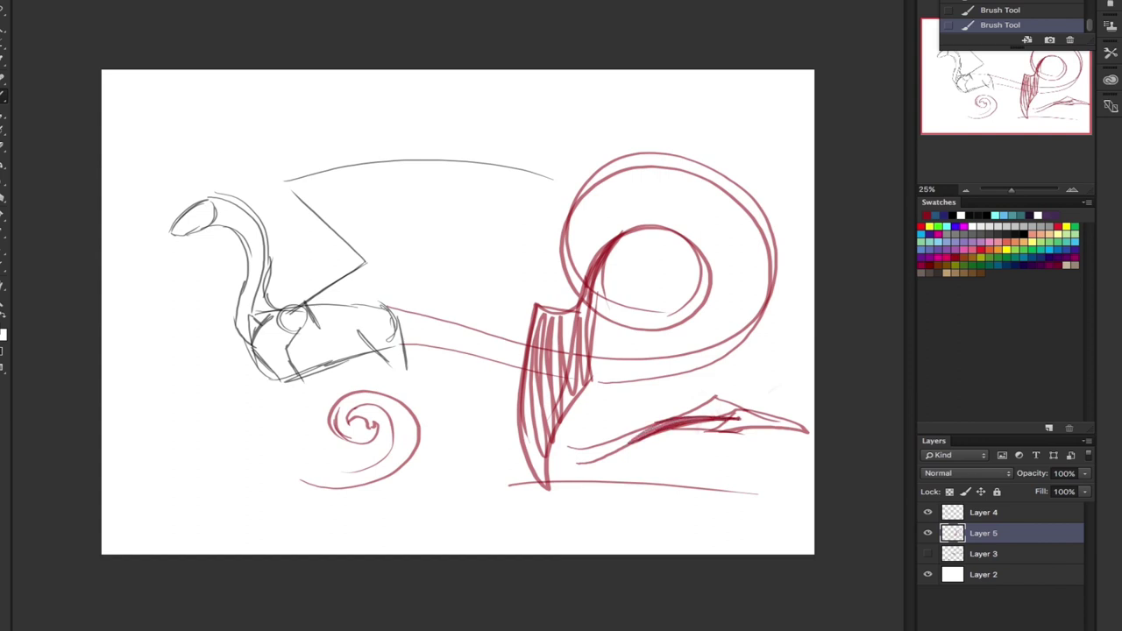
pyautogui.moveTo(674, 419)
pyautogui.mouseDown()
pyautogui.moveTo(728, 393)
pyautogui.moveTo(792, 433)
pyautogui.moveTo(745, 421)
pyautogui.mouseUp()
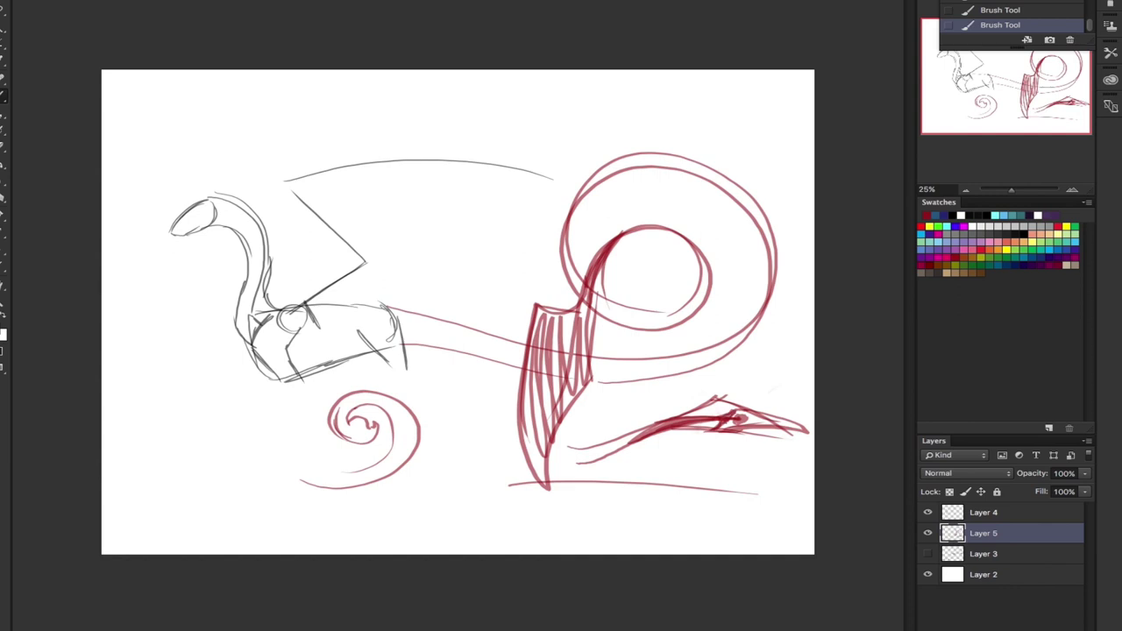
pyautogui.click(928, 533)
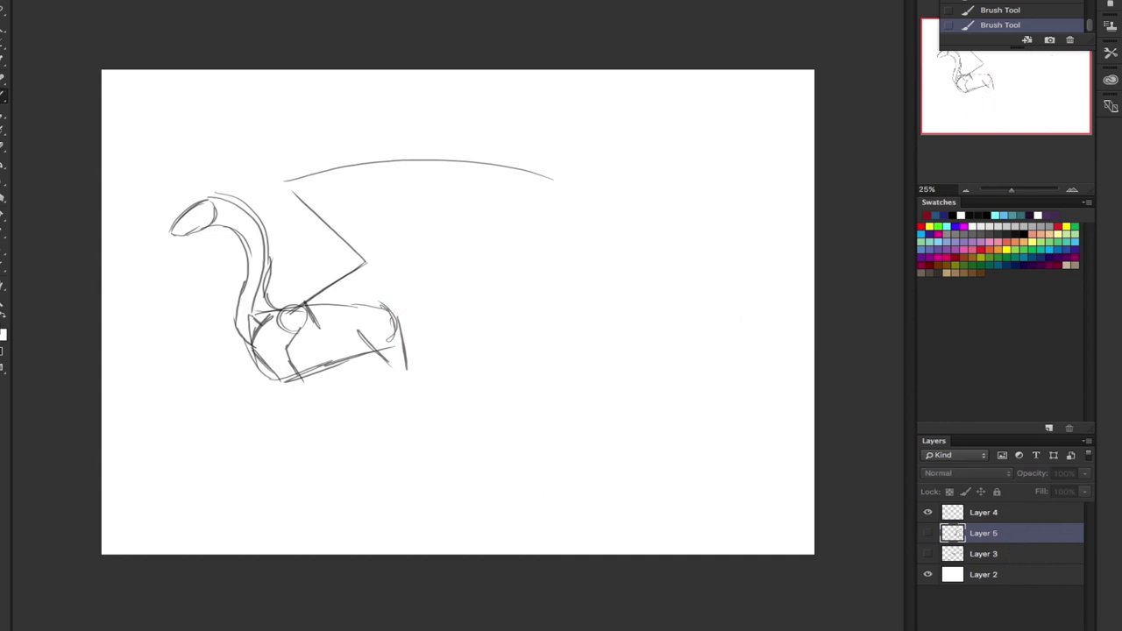
# On new Layer 6, draw a broad leaf-shaped tail with centre line and arrow; add Layer 7, hide Layer 6.
pyautogui.hotkey('ctrl', 'shift', 'alt', 'n')
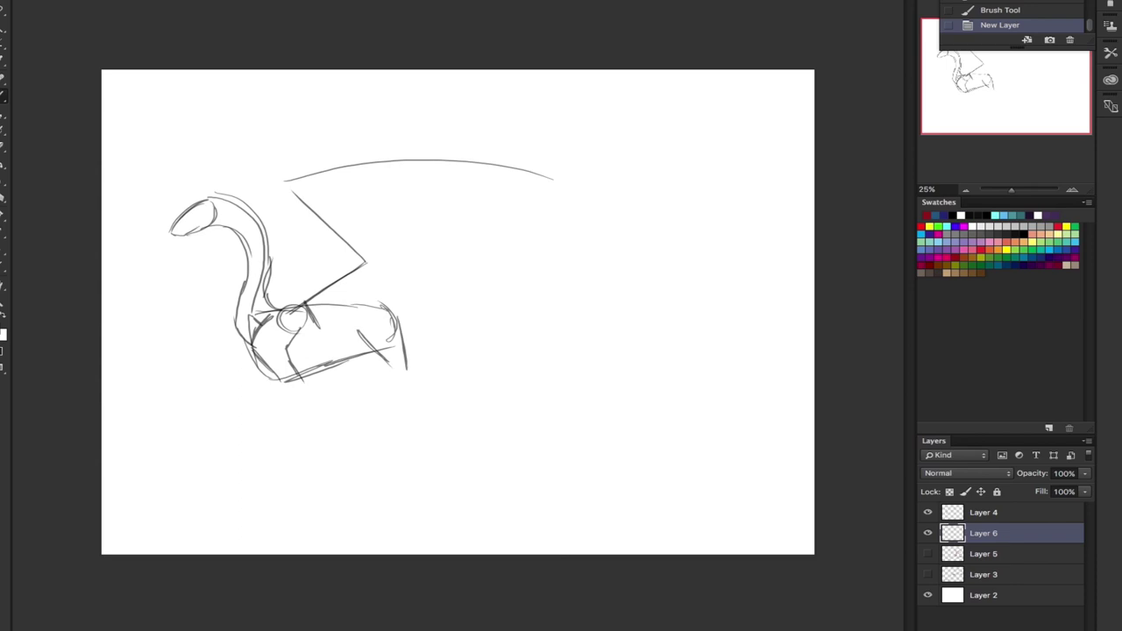
pyautogui.moveTo(381, 309)
pyautogui.mouseDown()
pyautogui.moveTo(565, 284)
pyautogui.moveTo(707, 337)
pyautogui.moveTo(631, 360)
pyautogui.moveTo(548, 363)
pyautogui.moveTo(402, 343)
pyautogui.mouseUp()
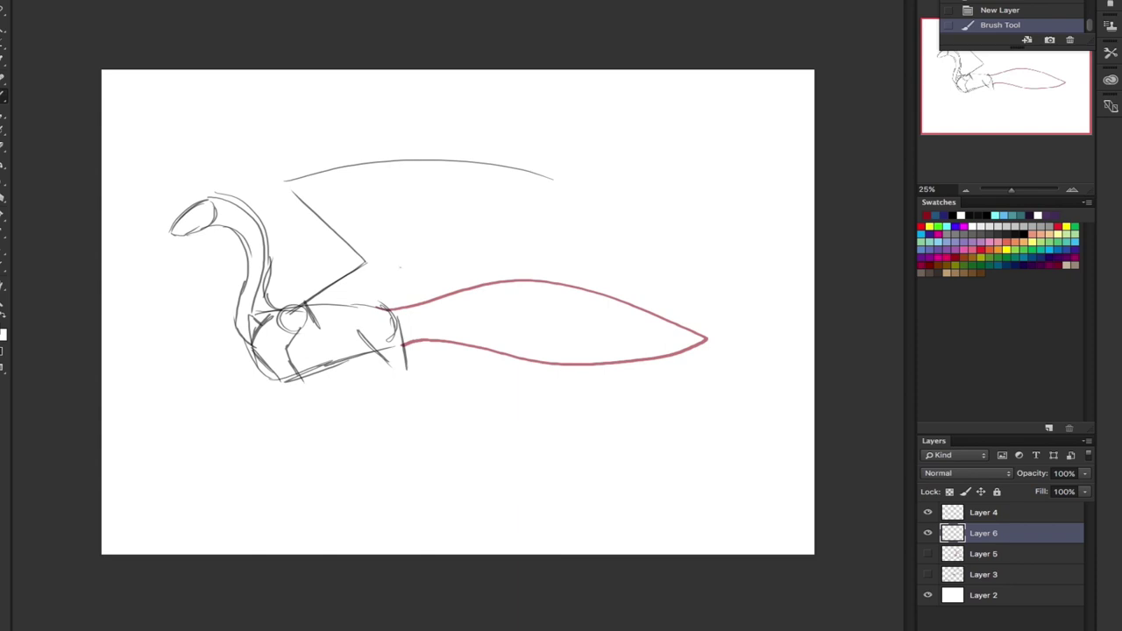
pyautogui.moveTo(400, 267)
pyautogui.mouseDown()
pyautogui.moveTo(410, 296)
pyautogui.moveTo(421, 282)
pyautogui.mouseUp()
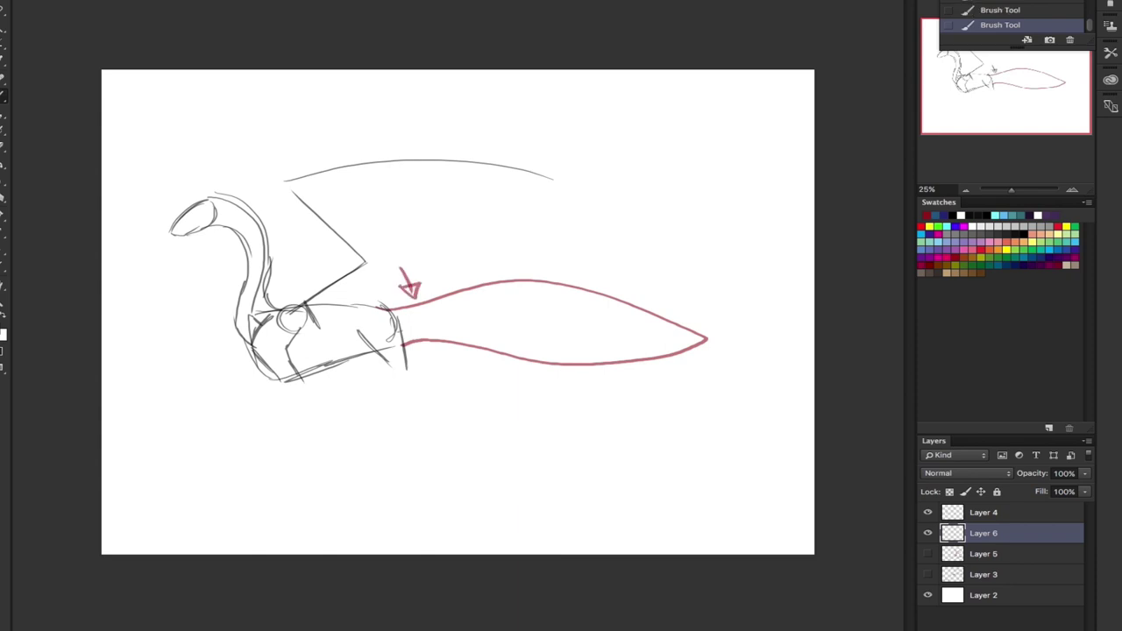
pyautogui.moveTo(401, 324)
pyautogui.mouseDown()
pyautogui.moveTo(605, 355)
pyautogui.moveTo(701, 339)
pyautogui.mouseUp()
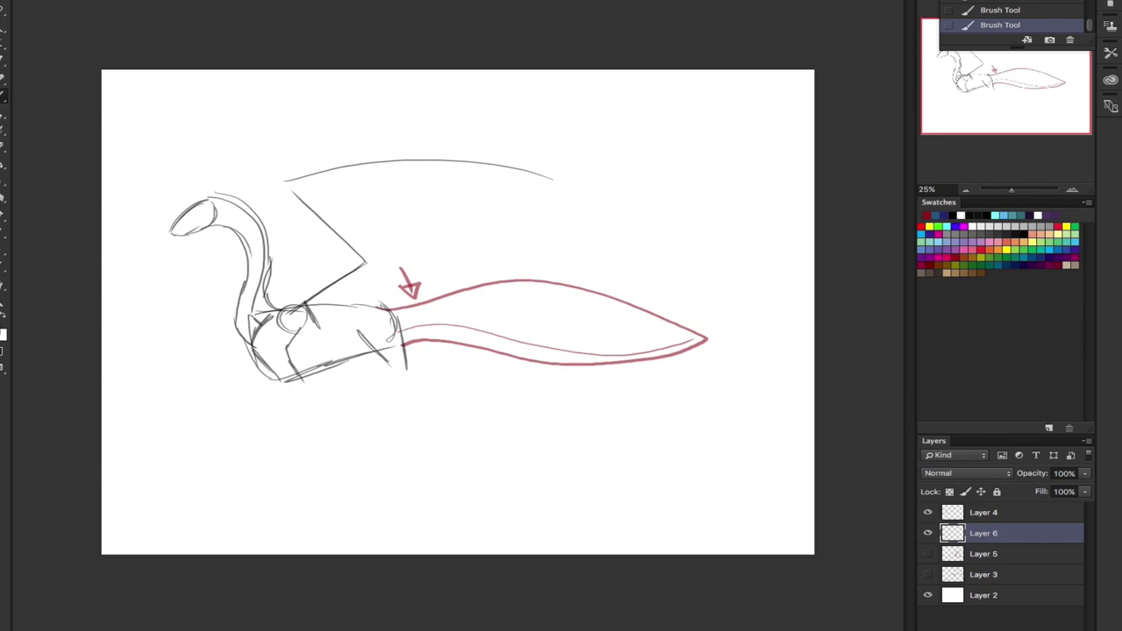
pyautogui.hotkey('ctrl', 'shift', 'alt', 'n')
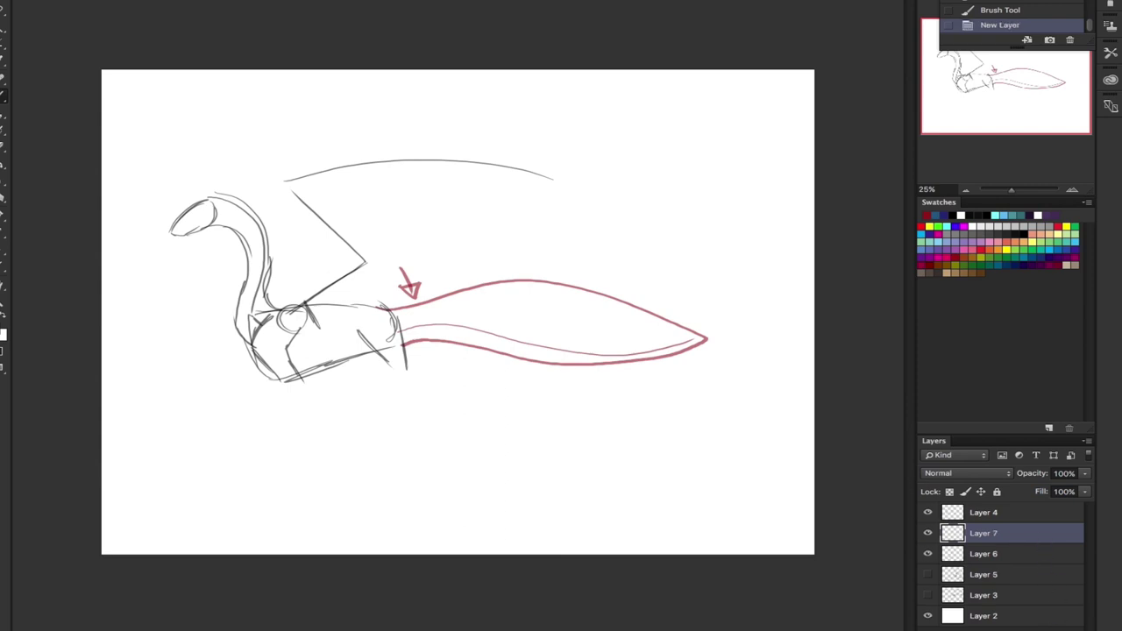
pyautogui.click(927, 556)
# Sketch a feathered red tail with two edge lines on Layer 7, hide it, and add Layer 8.
pyautogui.moveTo(383, 305); pyautogui.dragTo(612, 307)
pyautogui.moveTo(402, 341); pyautogui.dragTo(578, 311)
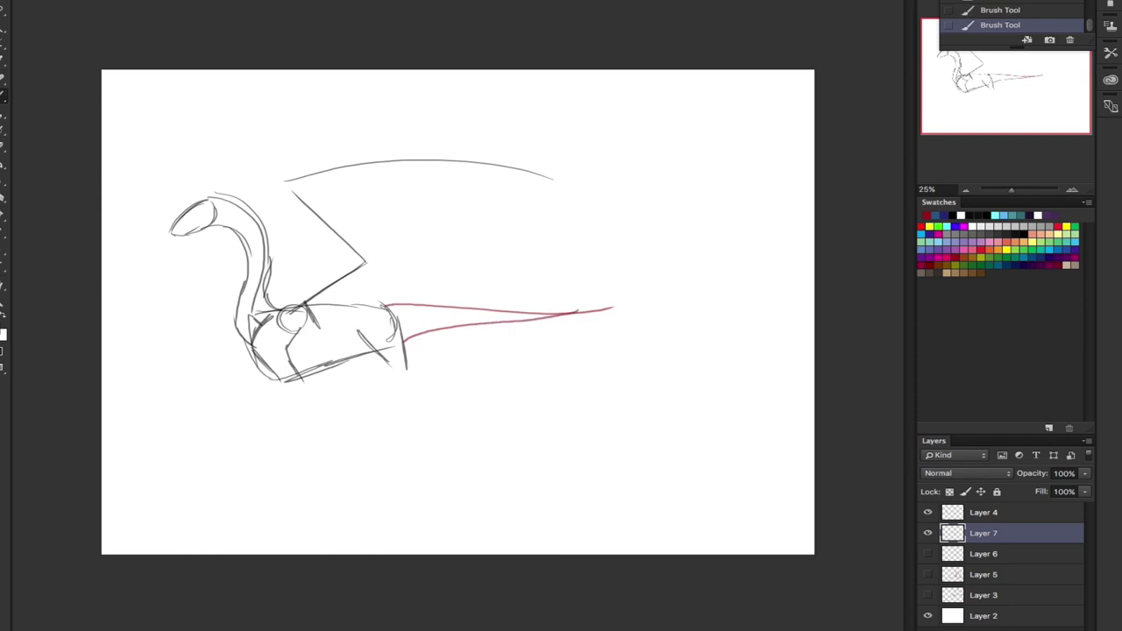
pyautogui.moveTo(400, 331)
pyautogui.mouseDown()
pyautogui.moveTo(502, 359)
pyautogui.moveTo(479, 337)
pyautogui.moveTo(566, 366)
pyautogui.moveTo(509, 339)
pyautogui.moveTo(603, 351)
pyautogui.mouseUp()
pyautogui.moveTo(521, 326); pyautogui.dragTo(598, 320)
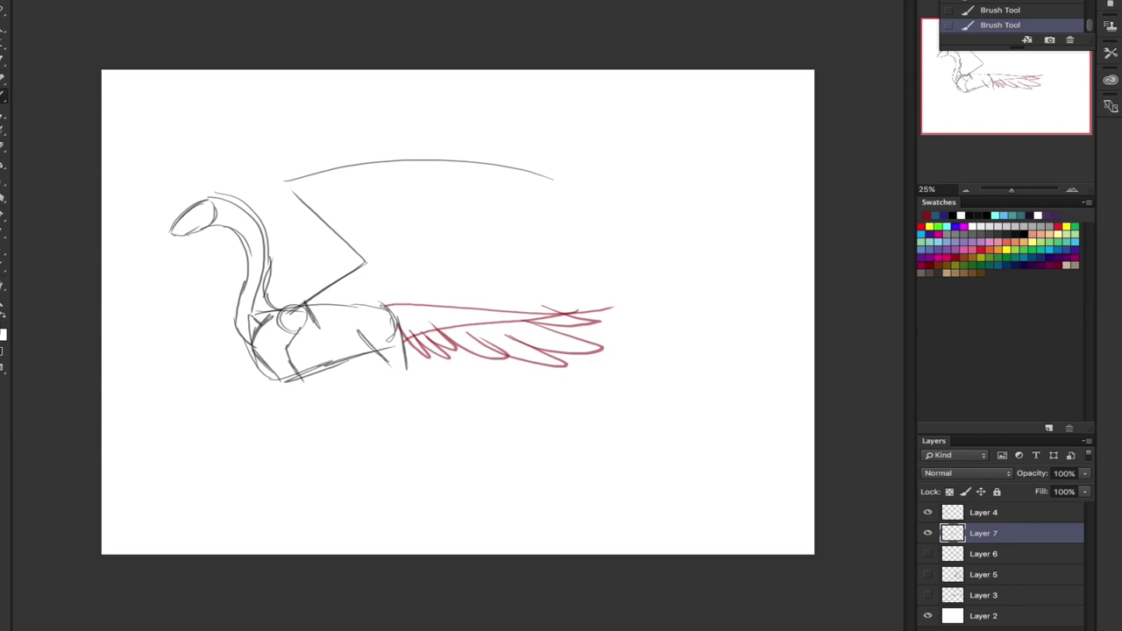
pyautogui.click(929, 533)
pyautogui.hotkey('ctrl', 'alt', 'shift', 'n')
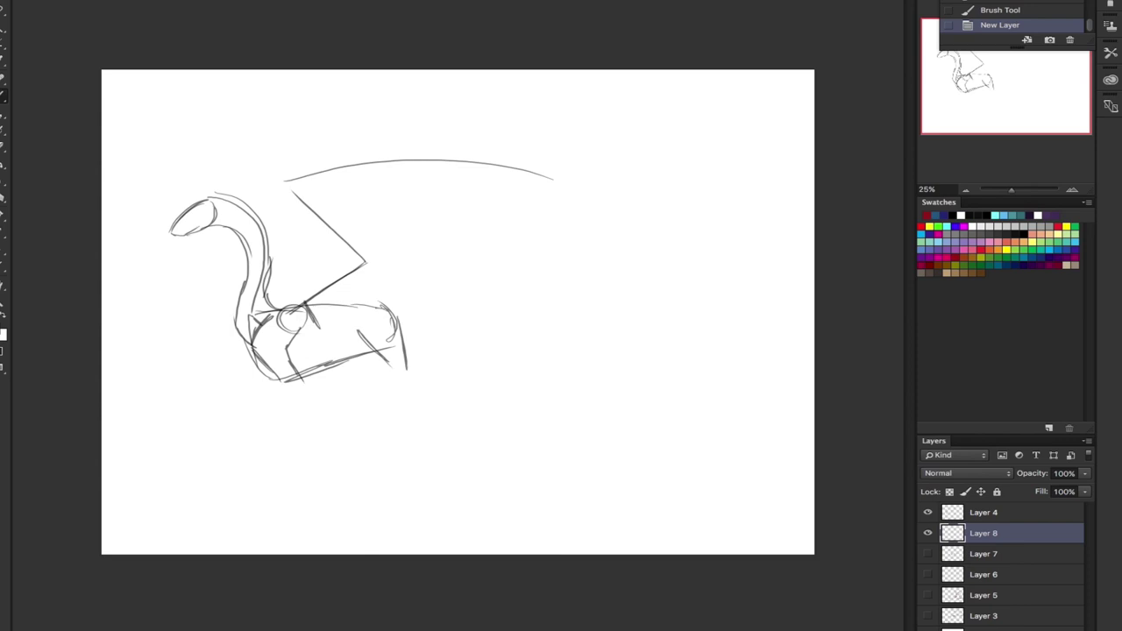
# Draw a long tail curving down to the lower left, toggling the layer to compare.
pyautogui.moveTo(388, 309)
pyautogui.mouseDown()
pyautogui.moveTo(626, 351)
pyautogui.moveTo(581, 498)
pyautogui.moveTo(283, 506)
pyautogui.mouseUp()
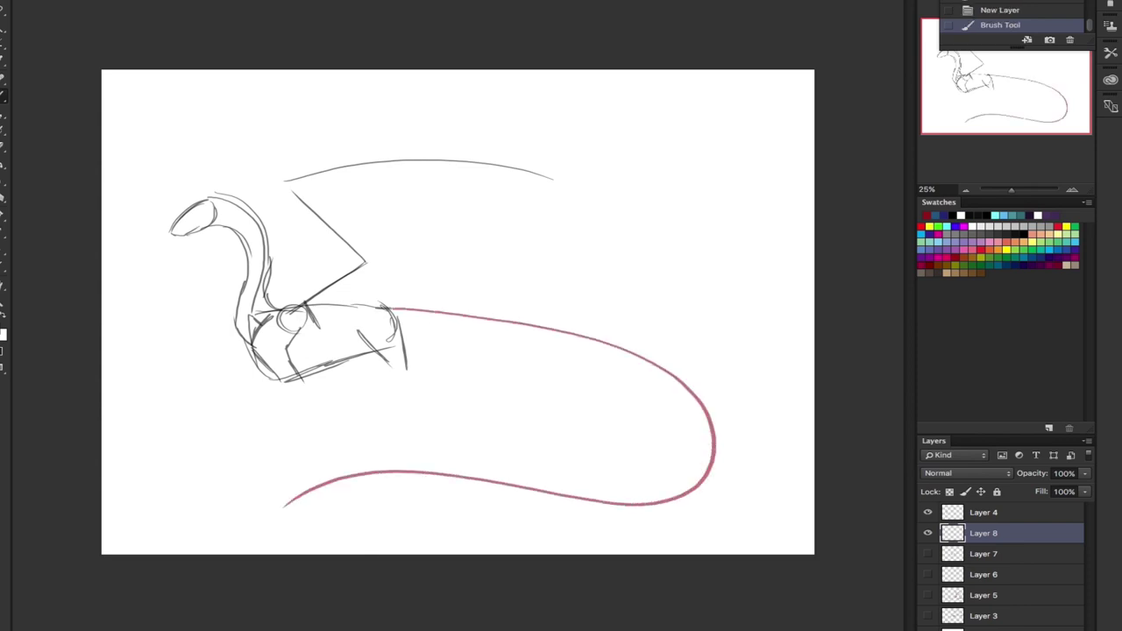
pyautogui.moveTo(407, 343)
pyautogui.mouseDown()
pyautogui.moveTo(500, 344)
pyautogui.moveTo(609, 368)
pyautogui.moveTo(681, 410)
pyautogui.moveTo(695, 449)
pyautogui.moveTo(678, 482)
pyautogui.moveTo(609, 492)
pyautogui.moveTo(370, 466)
pyautogui.moveTo(273, 513)
pyautogui.mouseUp()
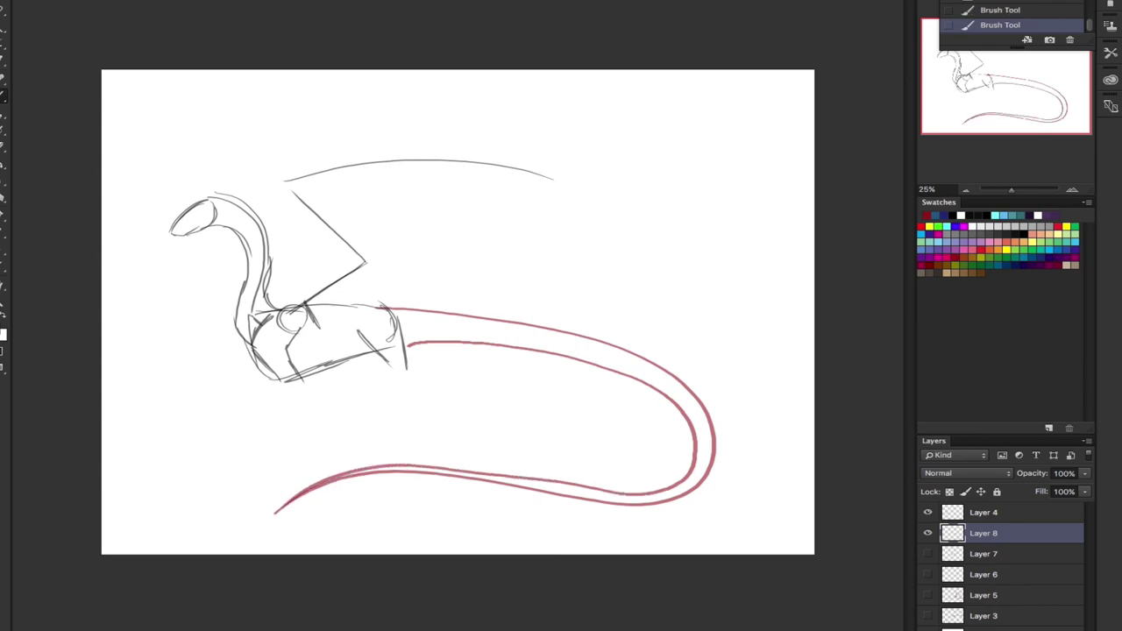
pyautogui.moveTo(399, 322); pyautogui.dragTo(538, 332)
pyautogui.click(927, 533)
pyautogui.click(927, 532)
# Add a leaf-shaped tip with a midline and dense red hatching at the tail's end.
pyautogui.moveTo(387, 465)
pyautogui.mouseDown()
pyautogui.moveTo(228, 423)
pyautogui.moveTo(168, 502)
pyautogui.moveTo(218, 535)
pyautogui.moveTo(296, 552)
pyautogui.moveTo(390, 477)
pyautogui.mouseUp()
pyautogui.moveTo(168, 499); pyautogui.dragTo(300, 475)
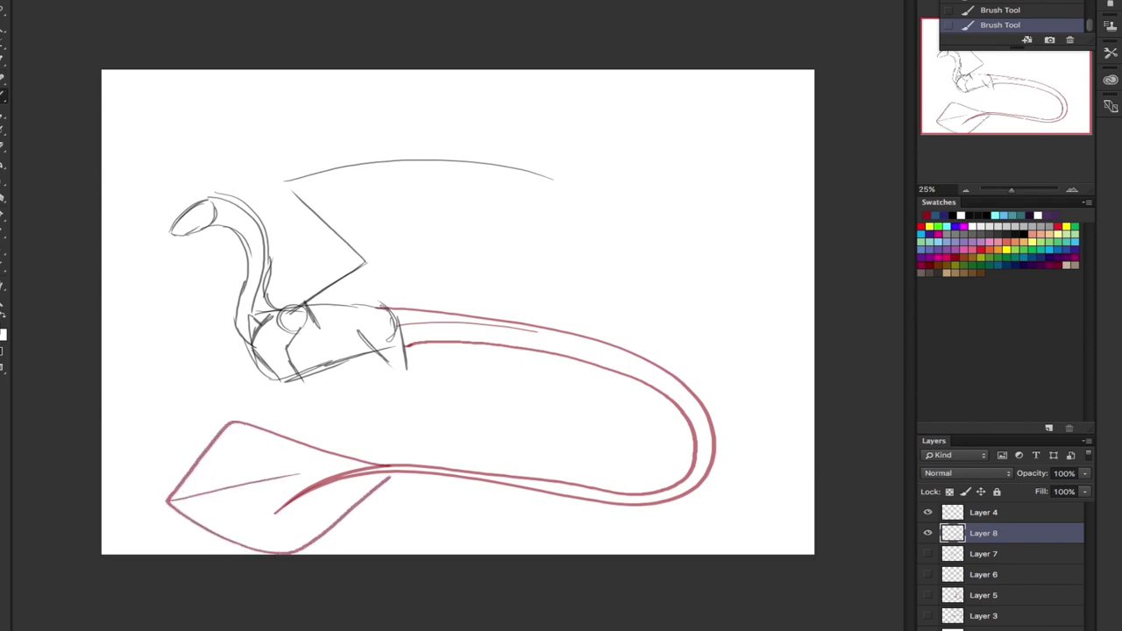
pyautogui.moveTo(179, 494)
pyautogui.mouseDown()
pyautogui.moveTo(303, 459)
pyautogui.moveTo(264, 466)
pyautogui.mouseUp()
pyautogui.moveTo(194, 468)
pyautogui.mouseDown()
pyautogui.moveTo(271, 451)
pyautogui.moveTo(272, 433)
pyautogui.mouseUp()
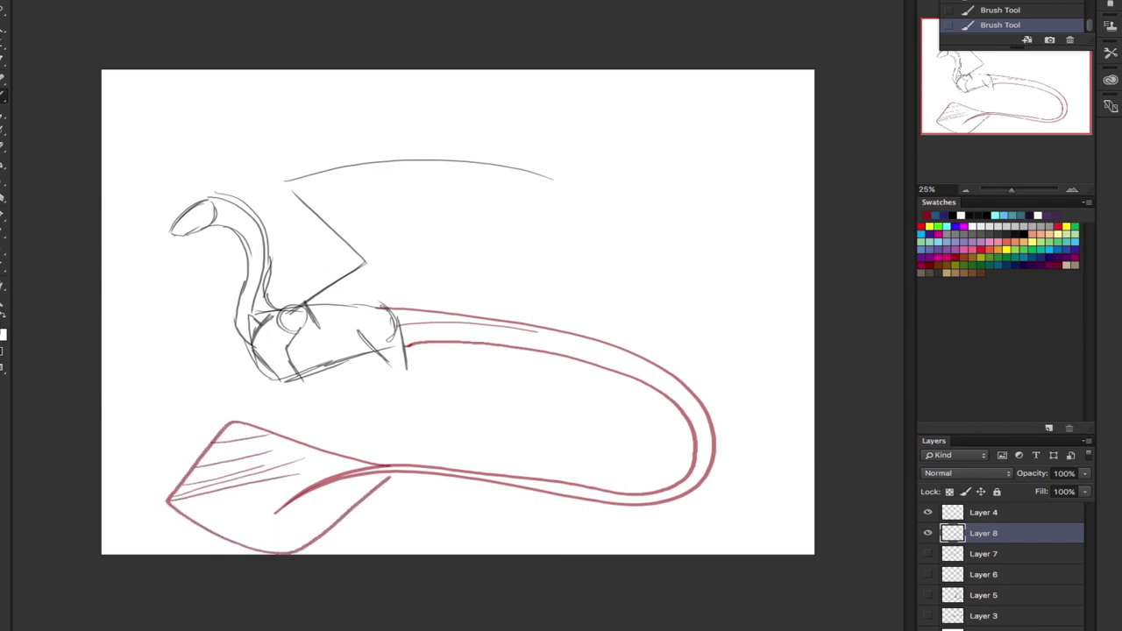
pyautogui.moveTo(177, 511); pyautogui.dragTo(274, 499)
pyautogui.moveTo(198, 525); pyautogui.dragTo(270, 510)
pyautogui.moveTo(250, 538); pyautogui.dragTo(282, 529)
pyautogui.moveTo(266, 544); pyautogui.dragTo(305, 529)
pyautogui.moveTo(311, 526); pyautogui.dragTo(335, 506)
pyautogui.moveTo(319, 511); pyautogui.dragTo(351, 492)
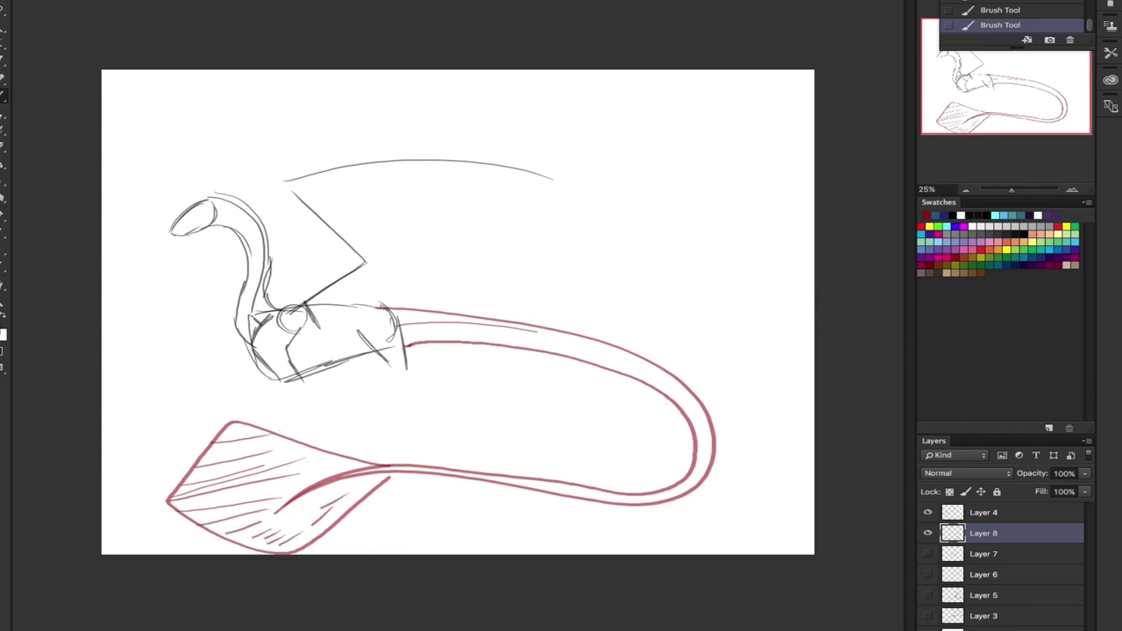
# Draw spiny fins rising along the top of the tail.
pyautogui.moveTo(430, 311)
pyautogui.mouseDown()
pyautogui.moveTo(553, 230)
pyautogui.moveTo(573, 235)
pyautogui.moveTo(446, 310)
pyautogui.mouseUp()
pyautogui.moveTo(559, 279)
pyautogui.mouseDown()
pyautogui.moveTo(490, 314)
pyautogui.moveTo(605, 278)
pyautogui.moveTo(513, 319)
pyautogui.moveTo(654, 314)
pyautogui.moveTo(582, 335)
pyautogui.moveTo(648, 345)
pyautogui.moveTo(633, 350)
pyautogui.mouseUp()
pyautogui.moveTo(664, 368)
pyautogui.mouseDown()
pyautogui.moveTo(703, 367)
pyautogui.moveTo(668, 373)
pyautogui.mouseUp()
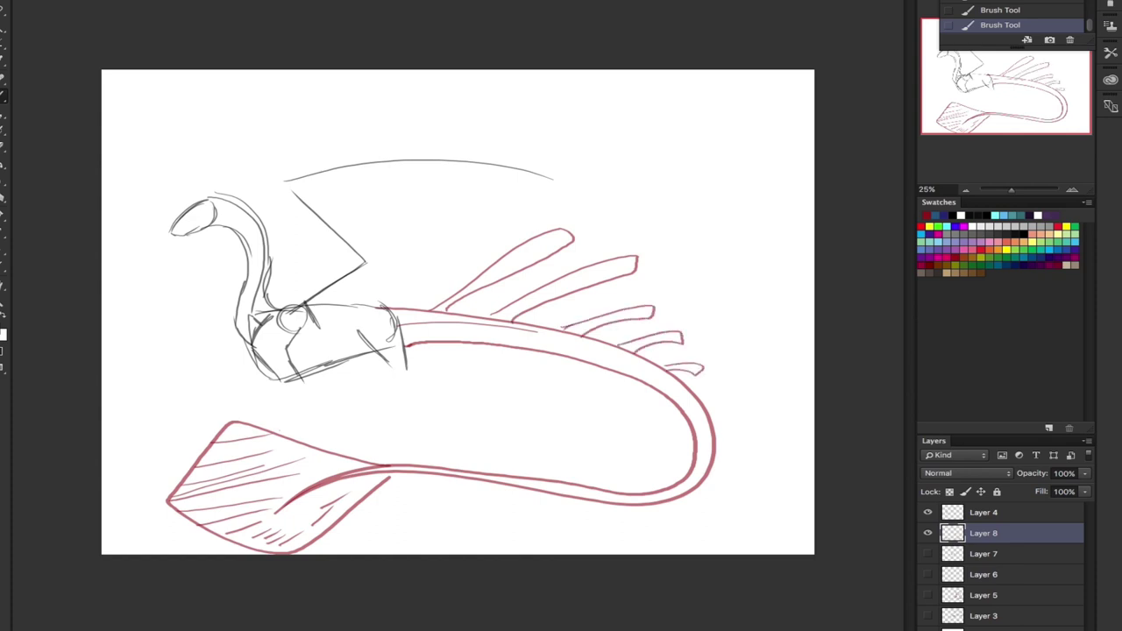
# Hide Layer 8, draw a slim drooping curled-tip tail on Layer 9, hide it, and add Layer 10.
pyautogui.click(927, 533)
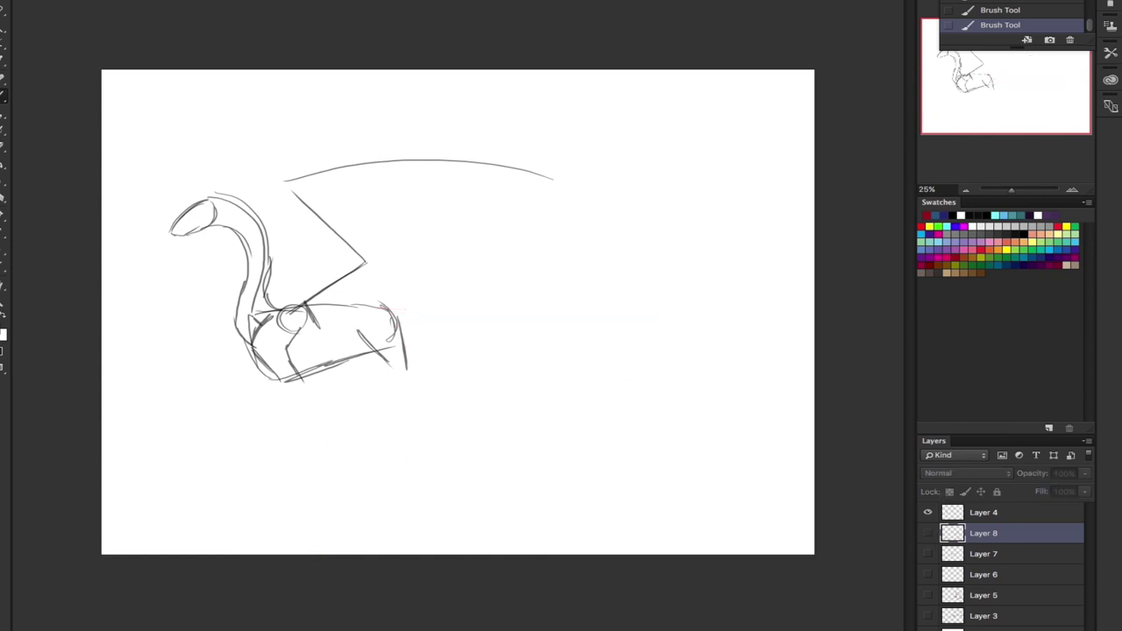
pyautogui.hotkey('ctrl', 'shift', 'alt', 'n')
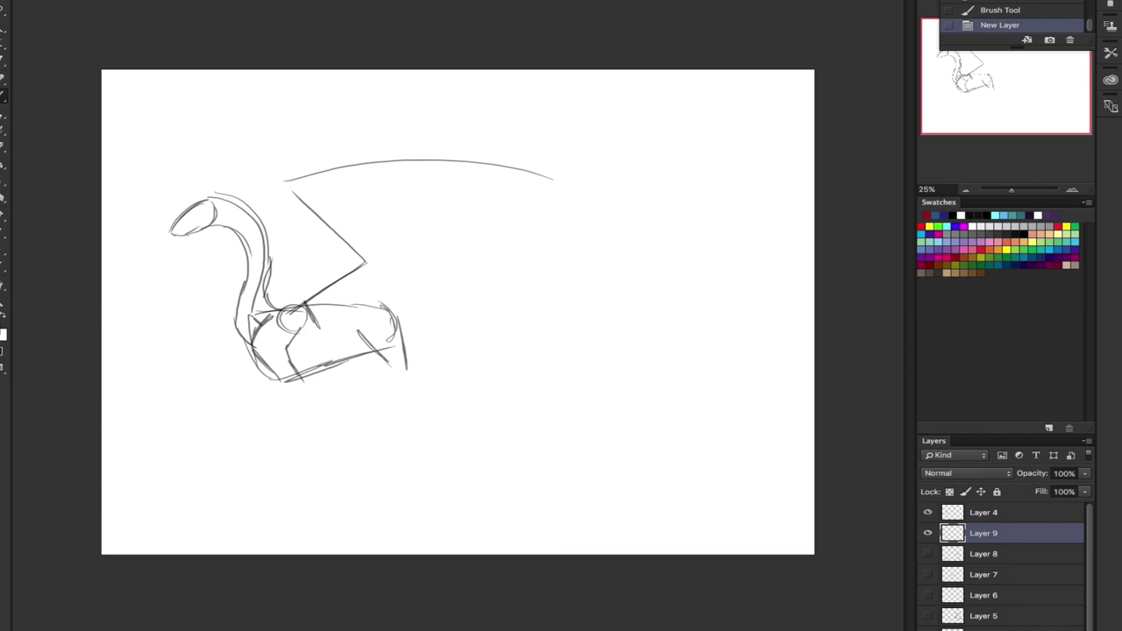
pyautogui.moveTo(382, 306); pyautogui.dragTo(585, 424)
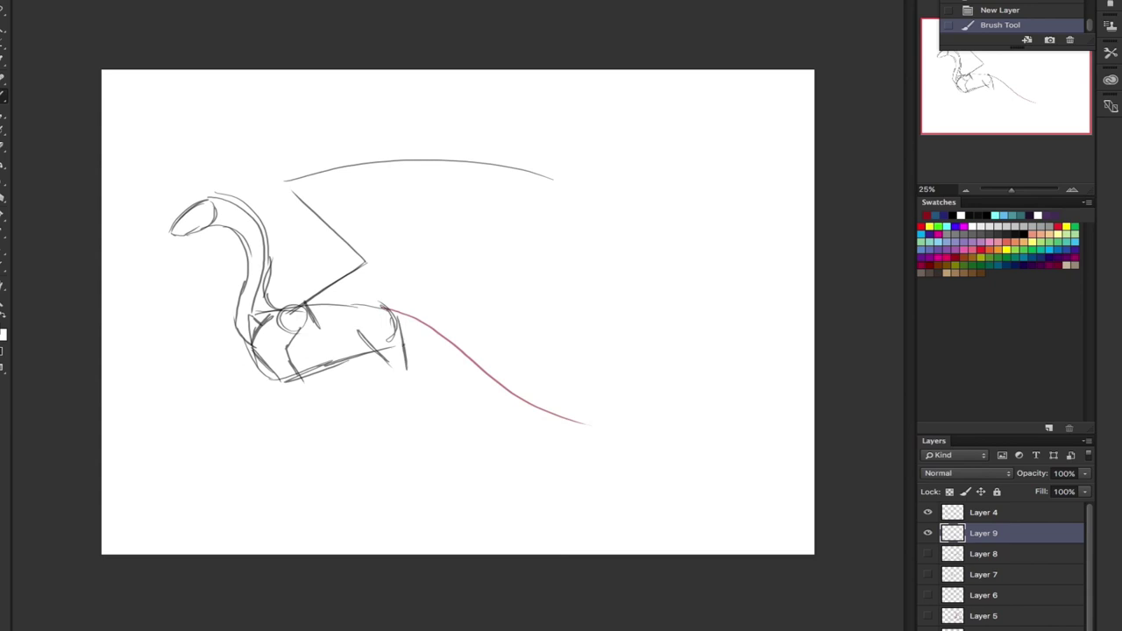
pyautogui.click(405, 344)
pyautogui.moveTo(401, 326)
pyautogui.mouseDown()
pyautogui.moveTo(515, 408)
pyautogui.moveTo(598, 433)
pyautogui.moveTo(583, 423)
pyautogui.mouseUp()
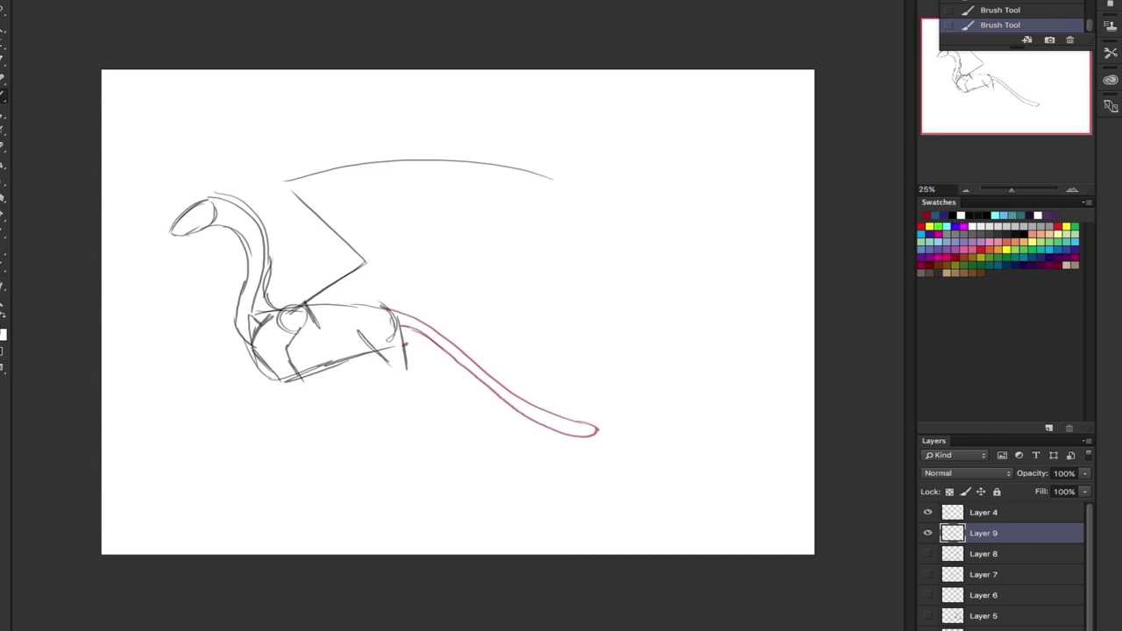
pyautogui.click(927, 532)
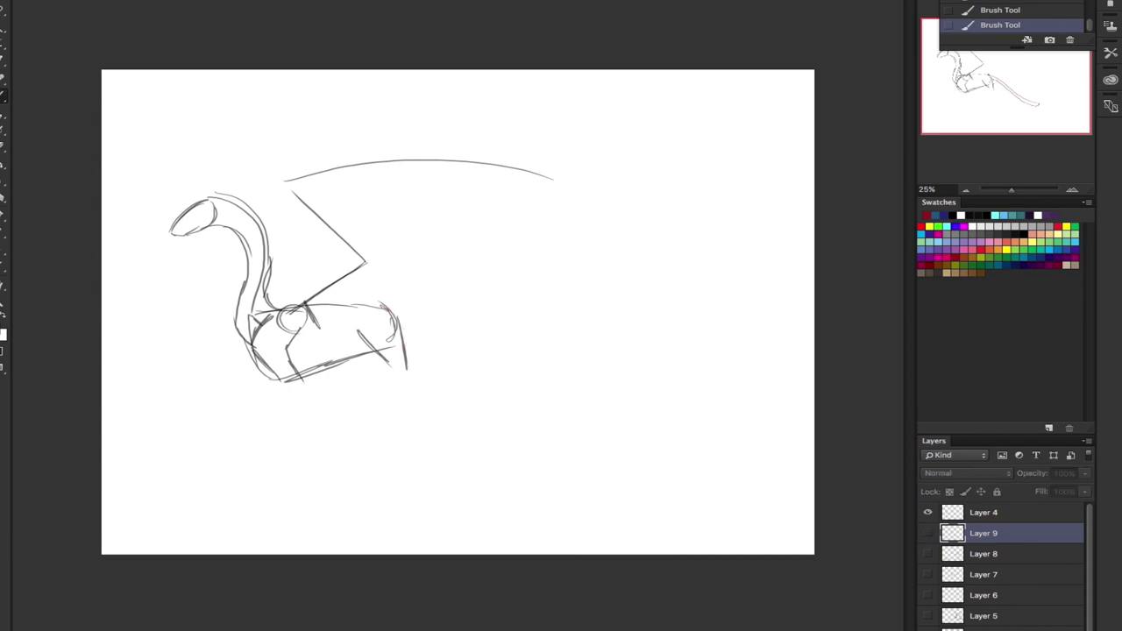
pyautogui.hotkey('ctrl', 'shift', 'alt', 'n')
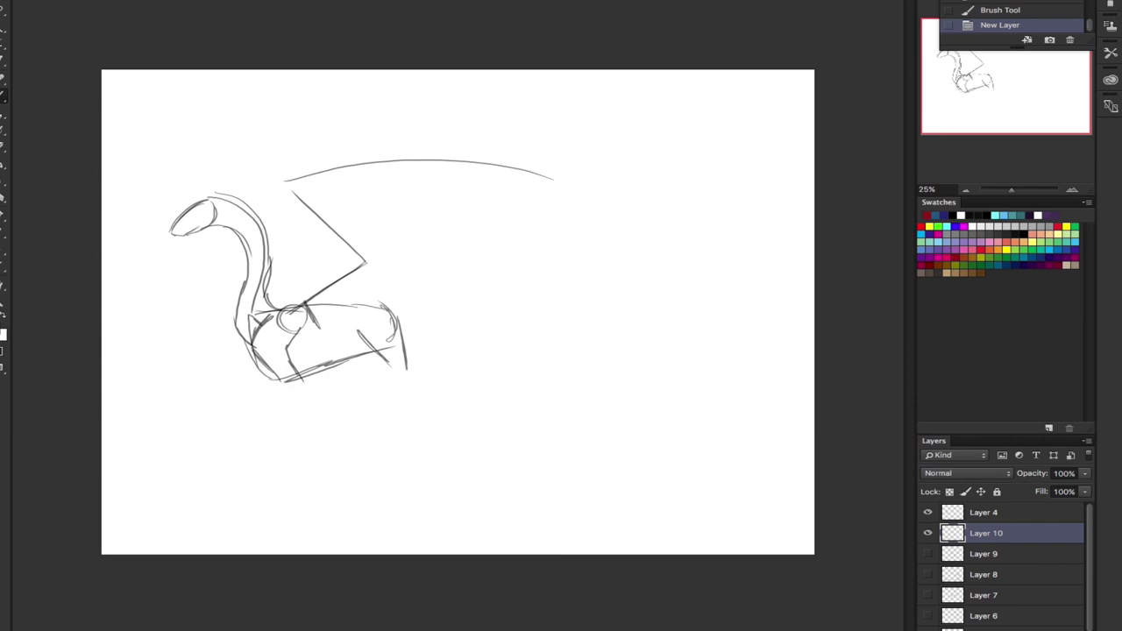
# Draw a thin streaked tail tapering down-right, an arrow at its base, and a red spiral beside it.
pyautogui.moveTo(383, 309); pyautogui.dragTo(496, 343)
pyautogui.moveTo(409, 331)
pyautogui.mouseDown()
pyautogui.moveTo(452, 378)
pyautogui.moveTo(484, 392)
pyautogui.moveTo(619, 414)
pyautogui.mouseUp()
pyautogui.moveTo(487, 341); pyautogui.dragTo(611, 413)
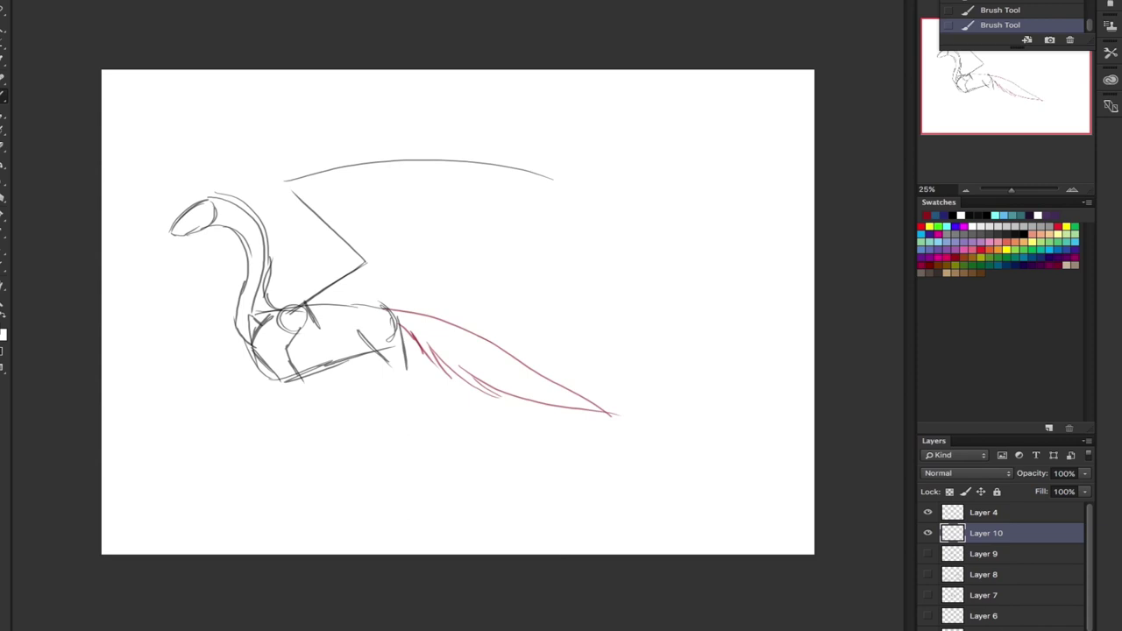
pyautogui.moveTo(468, 355); pyautogui.dragTo(603, 412)
pyautogui.moveTo(540, 383); pyautogui.dragTo(588, 405)
pyautogui.moveTo(385, 265)
pyautogui.mouseDown()
pyautogui.moveTo(392, 299)
pyautogui.moveTo(401, 288)
pyautogui.moveTo(397, 327)
pyautogui.moveTo(411, 331)
pyautogui.mouseUp()
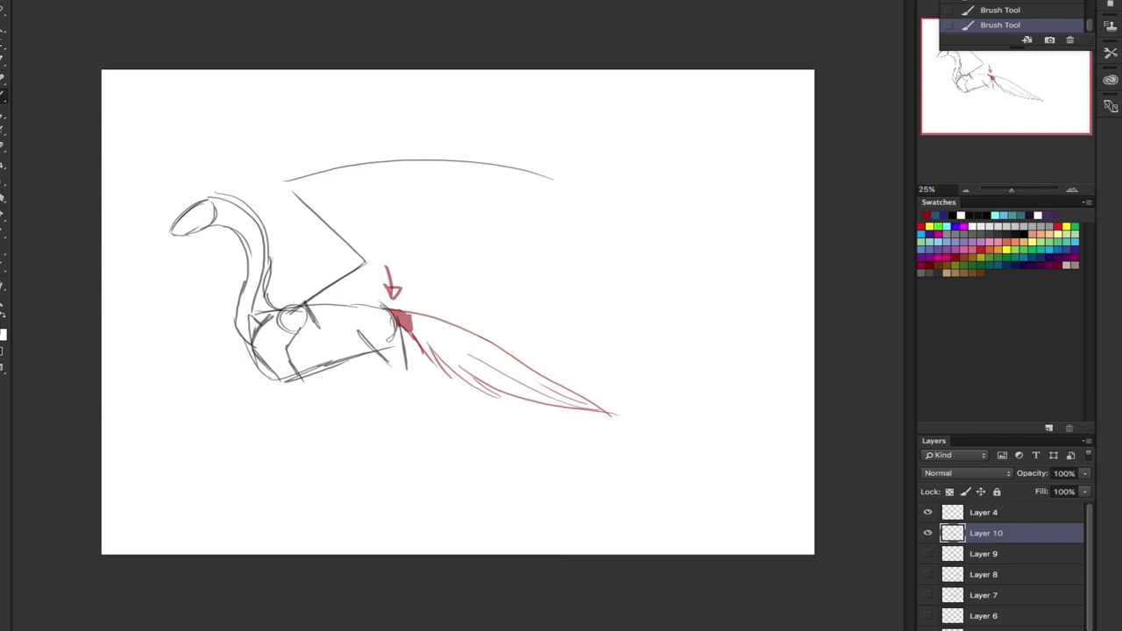
pyautogui.moveTo(612, 335)
pyautogui.mouseDown()
pyautogui.moveTo(747, 213)
pyautogui.moveTo(717, 255)
pyautogui.moveTo(647, 272)
pyautogui.moveTo(657, 245)
pyautogui.moveTo(684, 277)
pyautogui.moveTo(626, 265)
pyautogui.moveTo(733, 235)
pyautogui.mouseUp()
# Add an inner spiral curve and draw a long spiked tube tail along the bottom.
pyautogui.moveTo(659, 311); pyautogui.dragTo(736, 235)
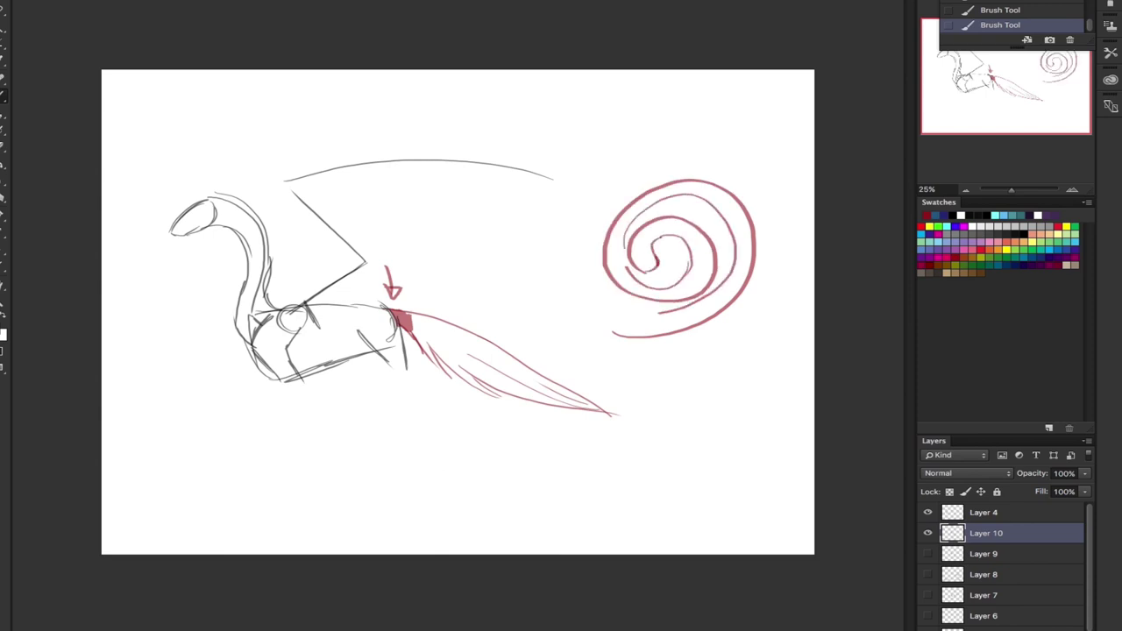
pyautogui.moveTo(146, 448)
pyautogui.mouseDown()
pyautogui.moveTo(251, 472)
pyautogui.moveTo(712, 457)
pyautogui.moveTo(748, 468)
pyautogui.moveTo(640, 466)
pyautogui.moveTo(445, 498)
pyautogui.moveTo(270, 506)
pyautogui.moveTo(154, 492)
pyautogui.moveTo(216, 451)
pyautogui.moveTo(250, 470)
pyautogui.moveTo(316, 462)
pyautogui.moveTo(399, 482)
pyautogui.mouseUp()
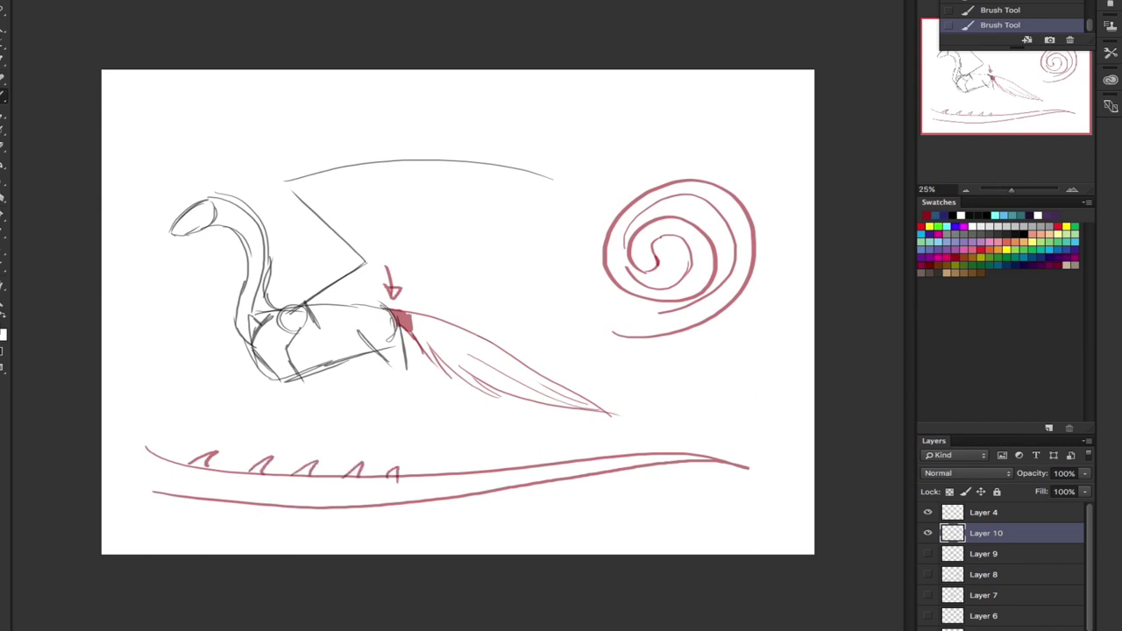
pyautogui.moveTo(419, 475)
pyautogui.mouseDown()
pyautogui.moveTo(427, 464)
pyautogui.moveTo(433, 475)
pyautogui.mouseUp()
pyautogui.moveTo(438, 474)
pyautogui.mouseDown()
pyautogui.moveTo(449, 464)
pyautogui.moveTo(491, 470)
pyautogui.mouseUp()
# Close the tail's left end, add spiral windings, and hatch the tail base.
pyautogui.moveTo(145, 447)
pyautogui.mouseDown()
pyautogui.moveTo(149, 496)
pyautogui.moveTo(156, 461)
pyautogui.moveTo(151, 498)
pyautogui.mouseUp()
pyautogui.moveTo(151, 447)
pyautogui.mouseDown()
pyautogui.moveTo(157, 482)
pyautogui.moveTo(145, 500)
pyautogui.moveTo(148, 488)
pyautogui.moveTo(207, 496)
pyautogui.mouseUp()
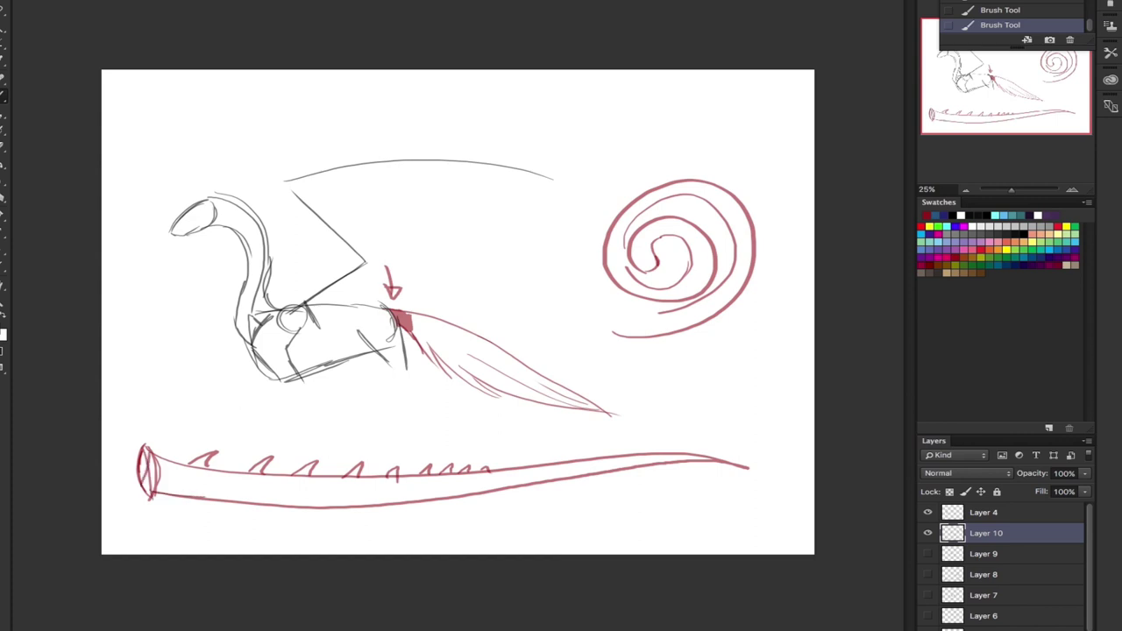
pyautogui.moveTo(650, 262)
pyautogui.mouseDown()
pyautogui.moveTo(678, 238)
pyautogui.moveTo(646, 282)
pyautogui.moveTo(631, 233)
pyautogui.moveTo(652, 215)
pyautogui.moveTo(715, 233)
pyautogui.moveTo(710, 275)
pyautogui.moveTo(633, 329)
pyautogui.mouseUp()
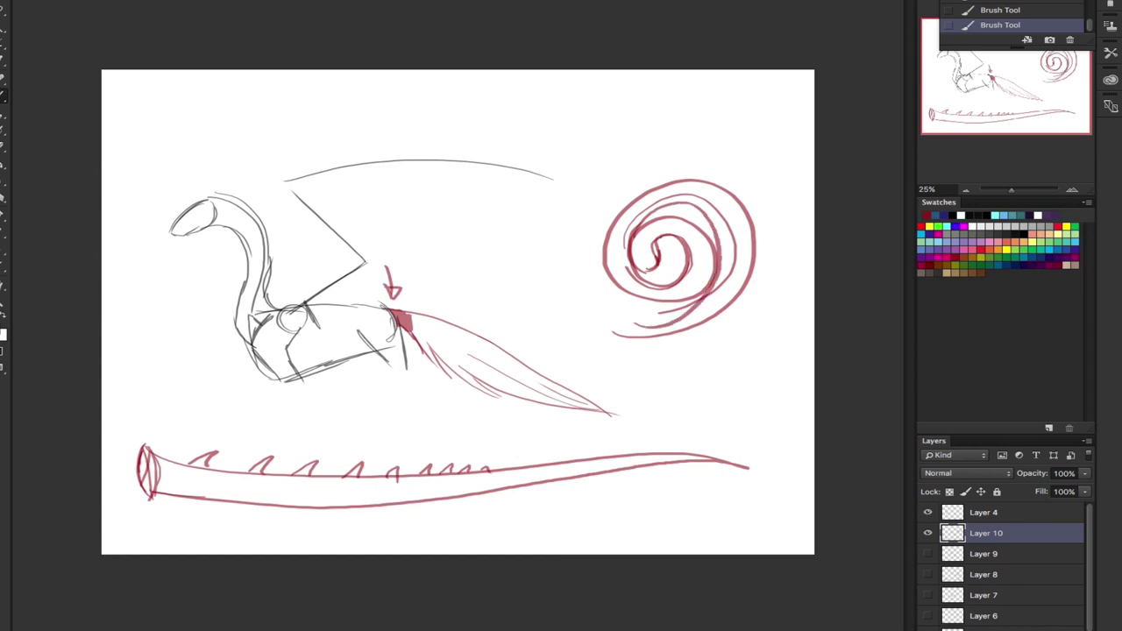
pyautogui.moveTo(404, 314)
pyautogui.mouseDown()
pyautogui.moveTo(452, 335)
pyautogui.moveTo(448, 322)
pyautogui.mouseUp()
# Hide Layer 10 and, on new Layer 11, sketch a jagged tail rising from the back.
pyautogui.click(928, 532)
pyautogui.hotkey('ctrl', 'shift', 'alt', 'n')
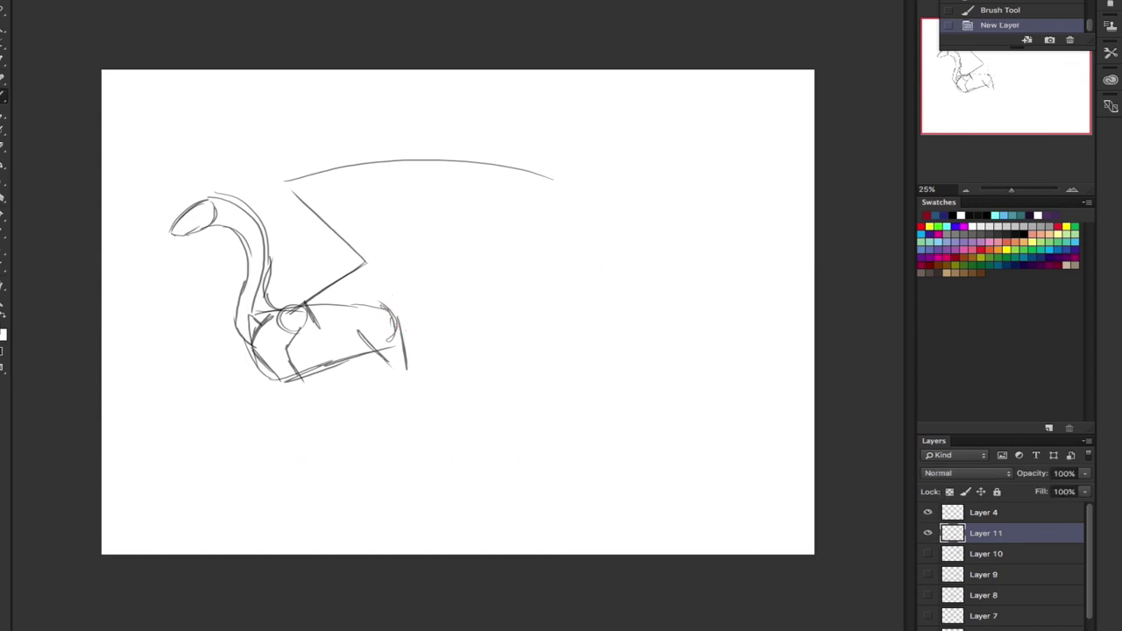
pyautogui.moveTo(385, 307)
pyautogui.mouseDown()
pyautogui.moveTo(470, 254)
pyautogui.moveTo(501, 247)
pyautogui.moveTo(407, 312)
pyautogui.moveTo(474, 302)
pyautogui.moveTo(569, 260)
pyautogui.mouseUp()
pyautogui.moveTo(507, 240)
pyautogui.mouseDown()
pyautogui.moveTo(557, 236)
pyautogui.moveTo(587, 252)
pyautogui.mouseUp()
# Erase the jagged tail and draw a raised tail hooking over at the top.
pyautogui.press('e')
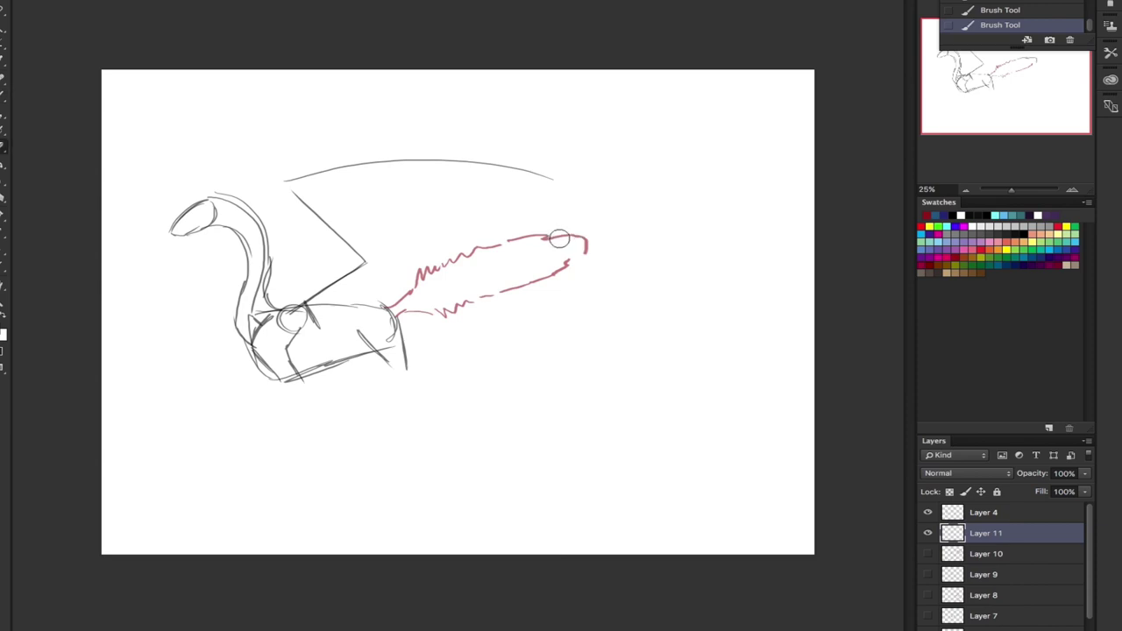
pyautogui.moveTo(391, 306)
pyautogui.mouseDown()
pyautogui.moveTo(427, 265)
pyautogui.moveTo(413, 283)
pyautogui.moveTo(604, 252)
pyautogui.mouseUp()
pyautogui.moveTo(609, 254)
pyautogui.mouseDown()
pyautogui.moveTo(527, 229)
pyautogui.moveTo(564, 239)
pyautogui.moveTo(609, 228)
pyautogui.mouseUp()
pyautogui.moveTo(386, 307)
pyautogui.mouseDown()
pyautogui.moveTo(430, 242)
pyautogui.moveTo(408, 182)
pyautogui.moveTo(388, 194)
pyautogui.moveTo(381, 178)
pyautogui.moveTo(440, 175)
pyautogui.moveTo(444, 252)
pyautogui.moveTo(422, 307)
pyautogui.moveTo(393, 321)
pyautogui.mouseUp()
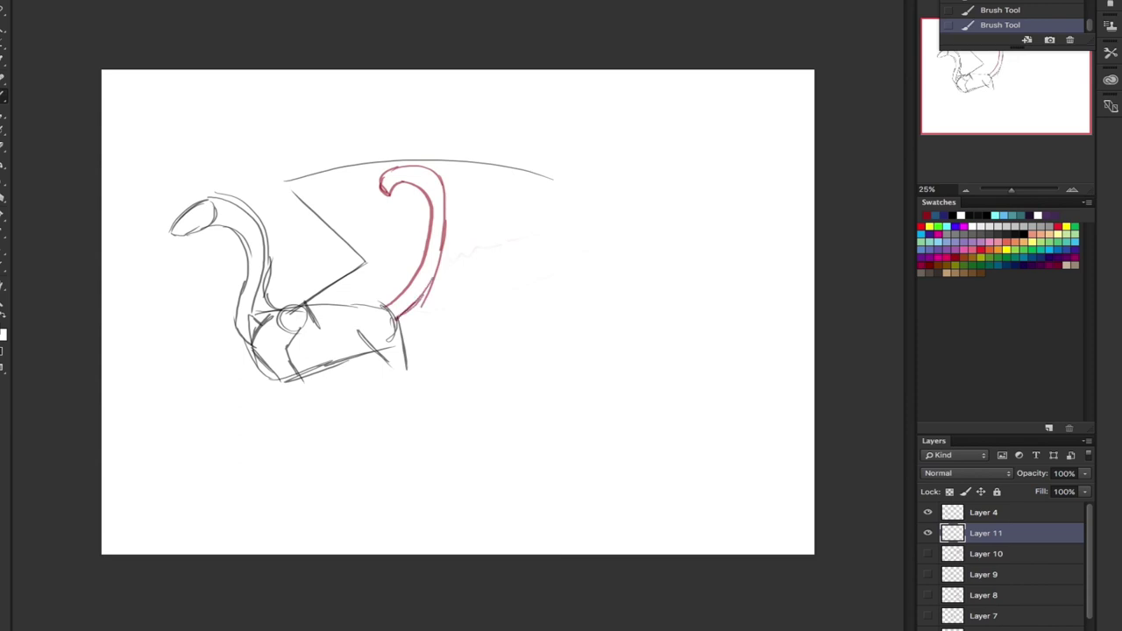
# Erase the red hooked tail, then draw the front leg in a dark colour.
pyautogui.press('e')
pyautogui.moveTo(415, 201)
pyautogui.mouseDown()
pyautogui.moveTo(415, 166)
pyautogui.moveTo(426, 188)
pyautogui.moveTo(417, 245)
pyautogui.moveTo(445, 175)
pyautogui.moveTo(429, 298)
pyautogui.moveTo(403, 329)
pyautogui.mouseUp()
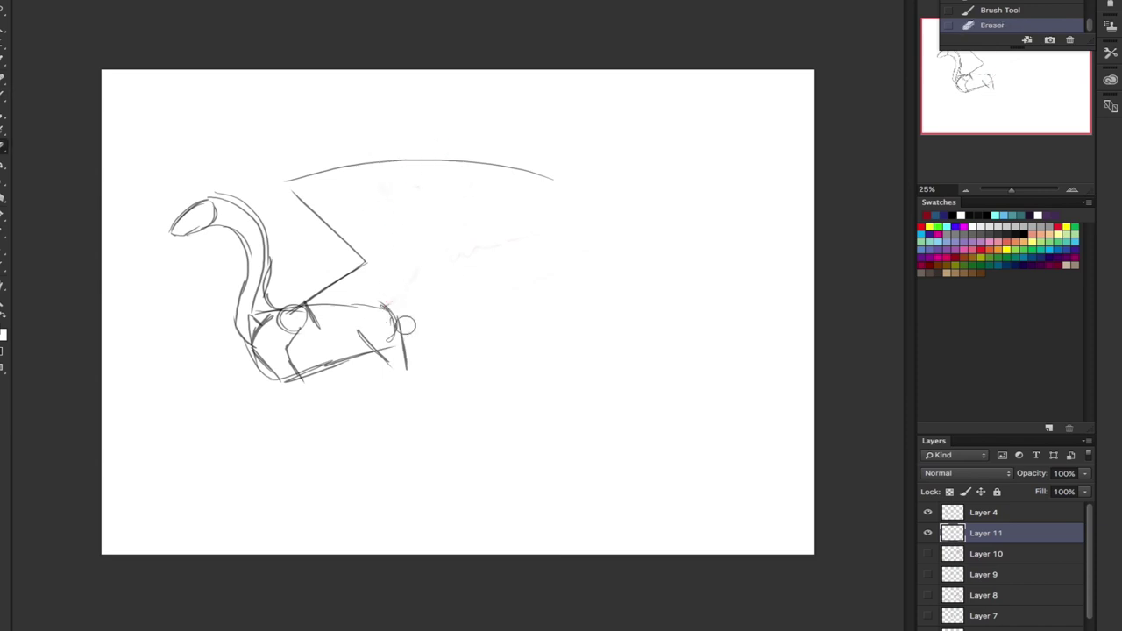
pyautogui.click(1024, 226)
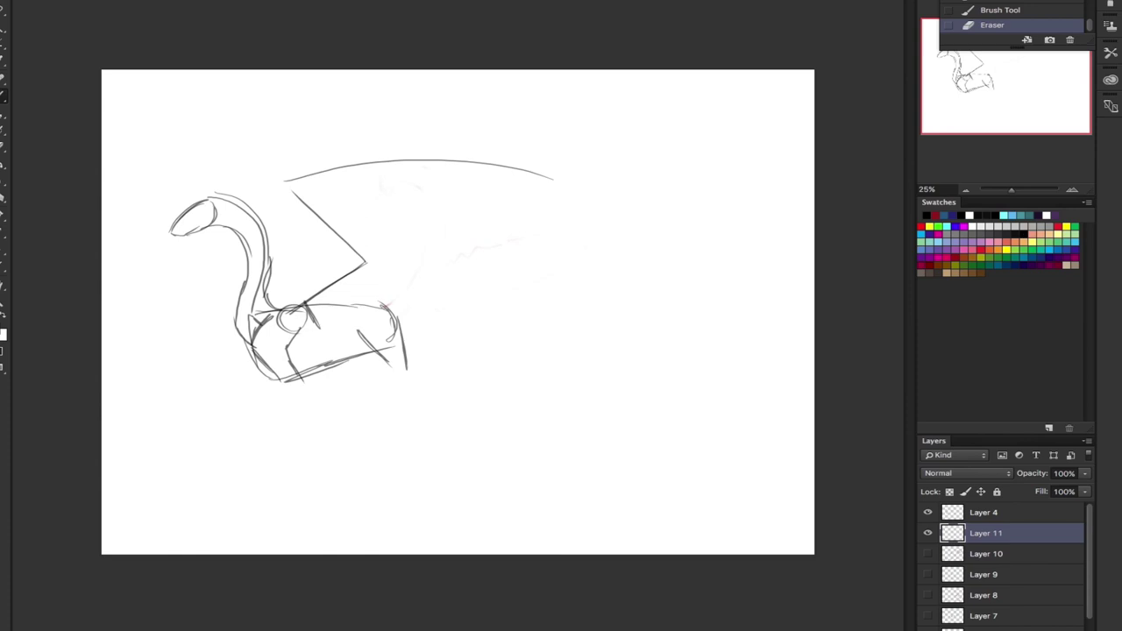
pyautogui.press('b')
pyautogui.moveTo(298, 370)
pyautogui.mouseDown()
pyautogui.moveTo(274, 440)
pyautogui.moveTo(301, 474)
pyautogui.moveTo(296, 482)
pyautogui.moveTo(270, 464)
pyautogui.mouseUp()
pyautogui.moveTo(277, 403)
pyautogui.mouseDown()
pyautogui.moveTo(260, 487)
pyautogui.moveTo(273, 472)
pyautogui.mouseUp()
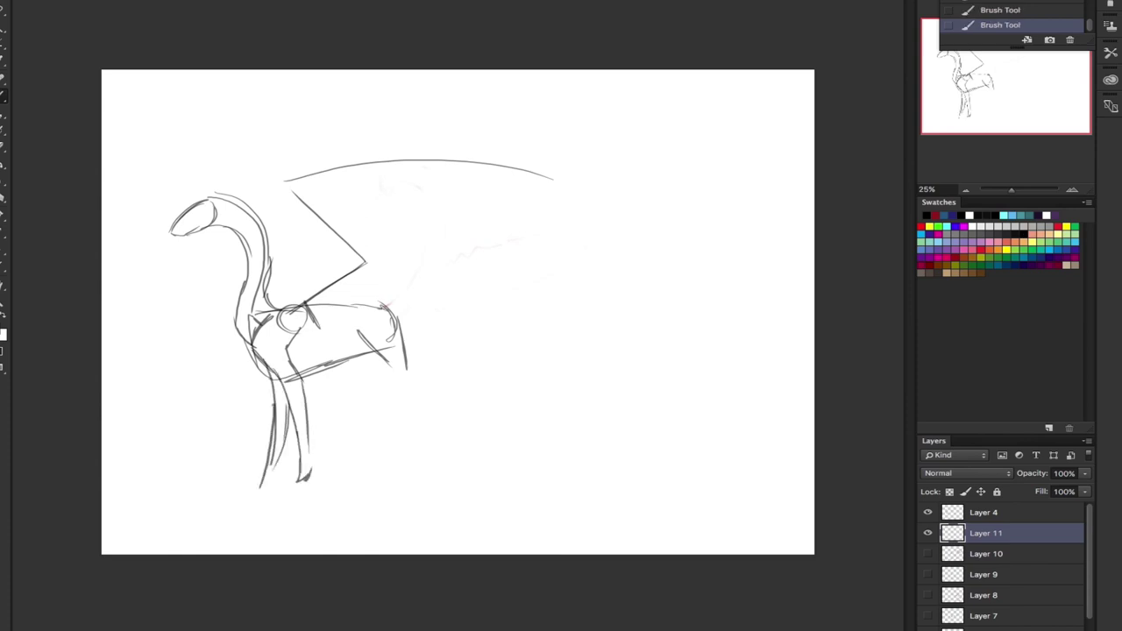
# Sketch a raised tail, the hind leg and foot, and a lowered sweeping tail.
pyautogui.moveTo(383, 306)
pyautogui.mouseDown()
pyautogui.moveTo(683, 224)
pyautogui.moveTo(679, 156)
pyautogui.moveTo(689, 258)
pyautogui.moveTo(412, 348)
pyautogui.moveTo(440, 345)
pyautogui.moveTo(426, 391)
pyautogui.mouseUp()
pyautogui.moveTo(401, 324)
pyautogui.mouseDown()
pyautogui.moveTo(449, 384)
pyautogui.moveTo(454, 420)
pyautogui.mouseUp()
pyautogui.moveTo(413, 380)
pyautogui.mouseDown()
pyautogui.moveTo(444, 417)
pyautogui.moveTo(450, 467)
pyautogui.moveTo(456, 447)
pyautogui.mouseUp()
pyautogui.moveTo(380, 307)
pyautogui.mouseDown()
pyautogui.moveTo(483, 372)
pyautogui.moveTo(505, 450)
pyautogui.moveTo(599, 478)
pyautogui.moveTo(649, 475)
pyautogui.moveTo(560, 483)
pyautogui.moveTo(477, 447)
pyautogui.moveTo(453, 375)
pyautogui.moveTo(401, 345)
pyautogui.mouseUp()
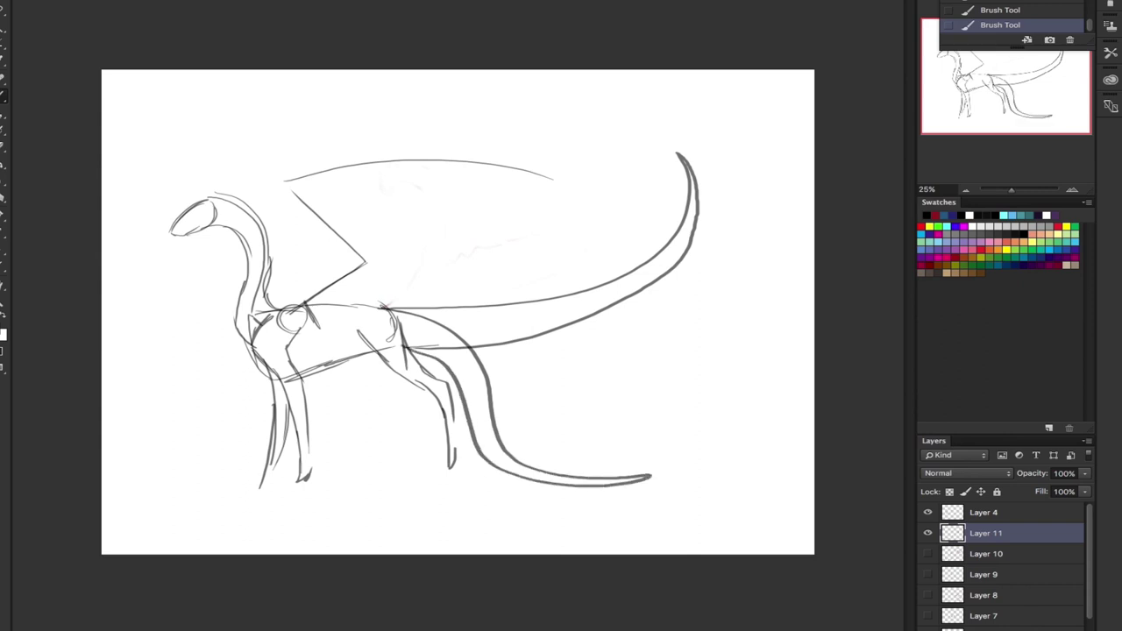
pyautogui.moveTo(399, 308)
pyautogui.mouseDown()
pyautogui.moveTo(484, 374)
pyautogui.moveTo(289, 467)
pyautogui.moveTo(372, 451)
pyautogui.moveTo(430, 362)
pyautogui.mouseUp()
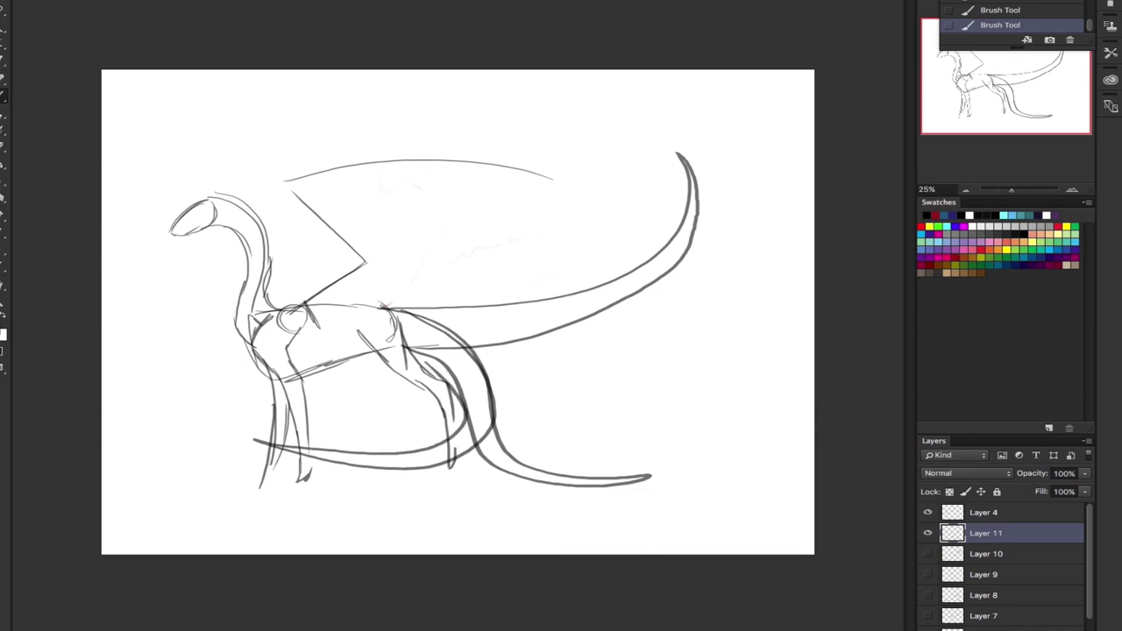